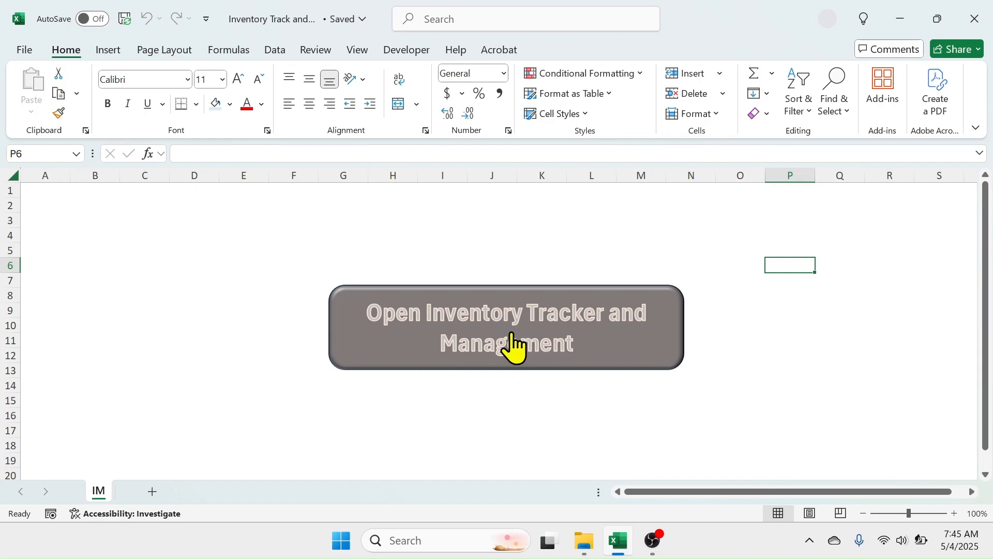
Step: Open the inventory tracker form and its Item Master window
click(512, 335)
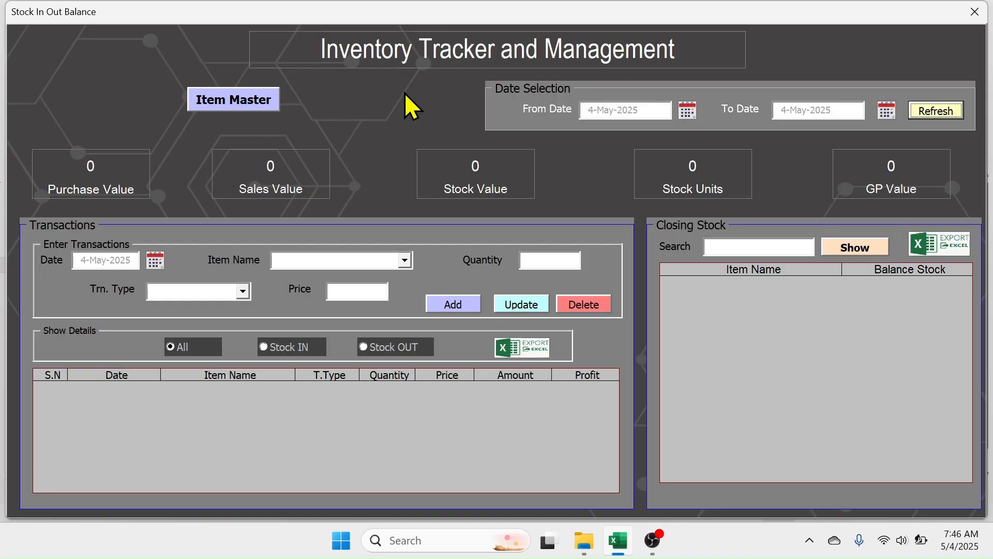
click(231, 101)
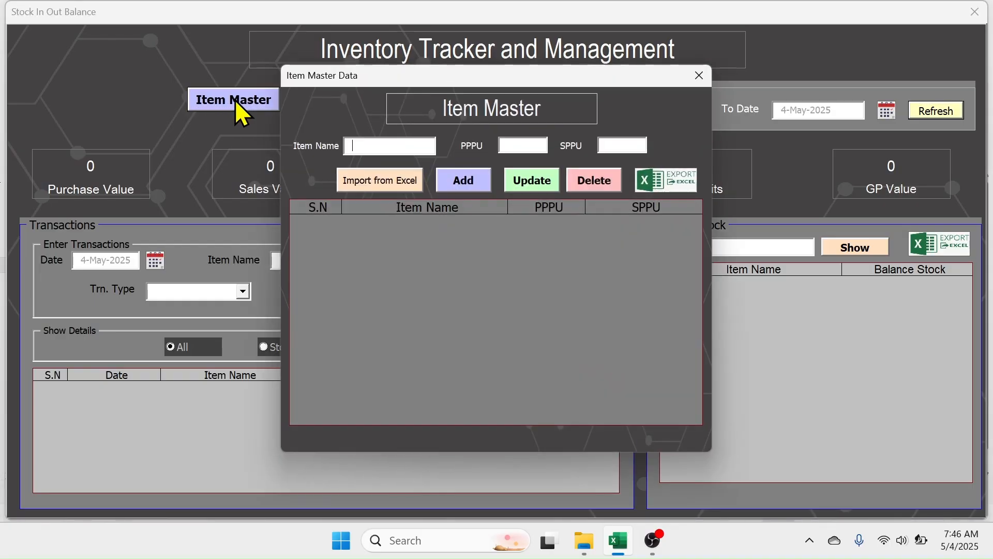
drag(517, 74, 541, 80)
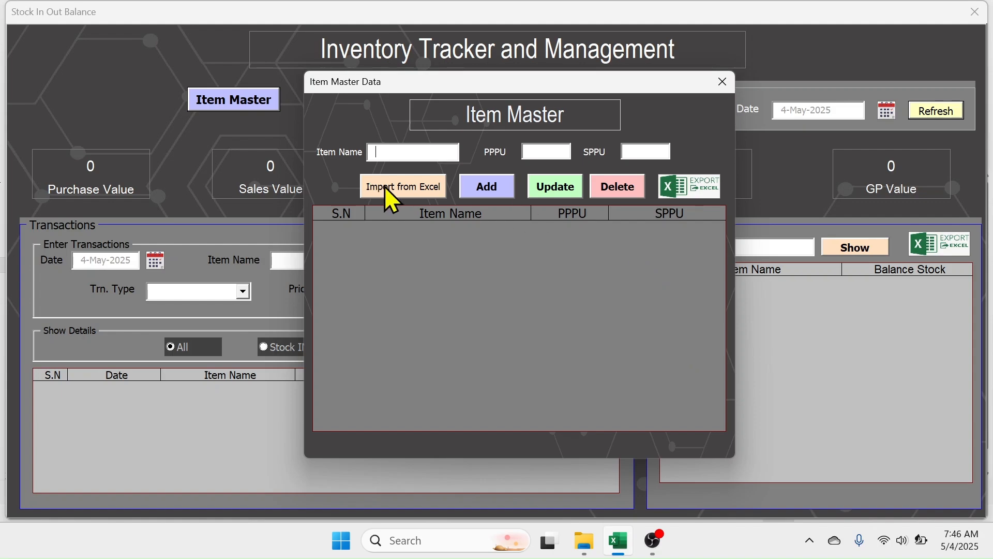
Step: Leave the tracker forms and examine the item list in the desktop workbook "item, pppu,sppu", closing the workbook when done
click(723, 83)
click(976, 13)
click(904, 15)
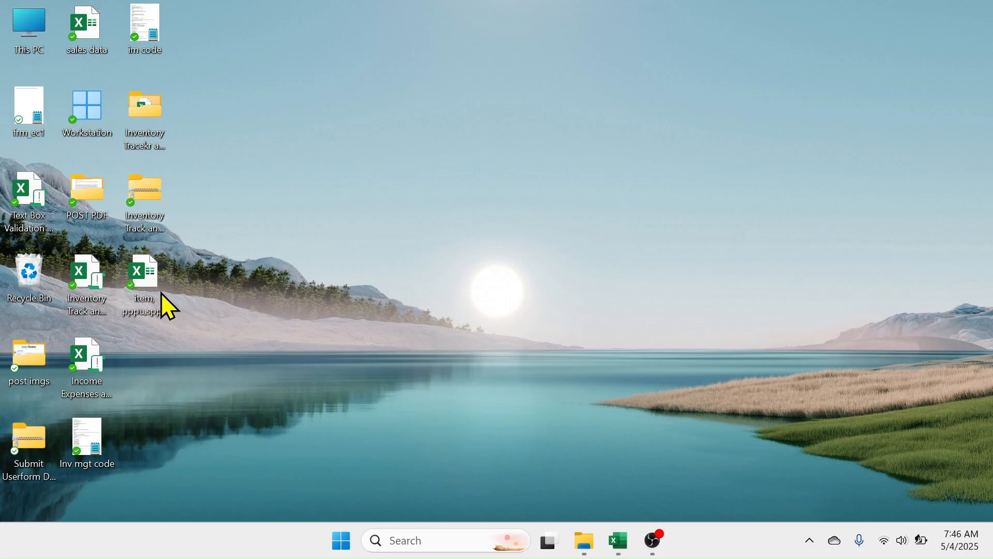
double_click(139, 274)
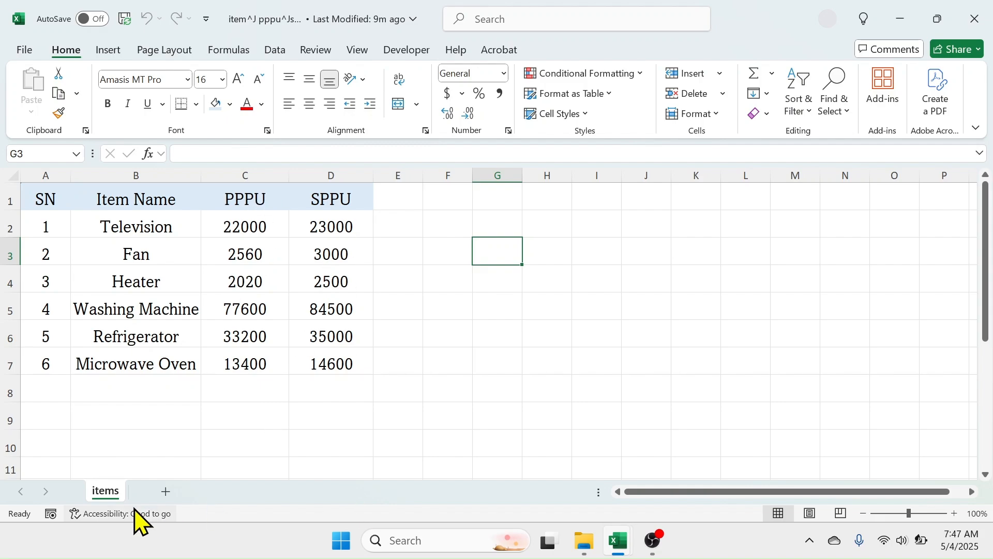
click(968, 22)
Step: Reopen the tracker's Item Master and import the item list from the desktop workbook "item, pppu,sppu"
click(538, 315)
click(243, 101)
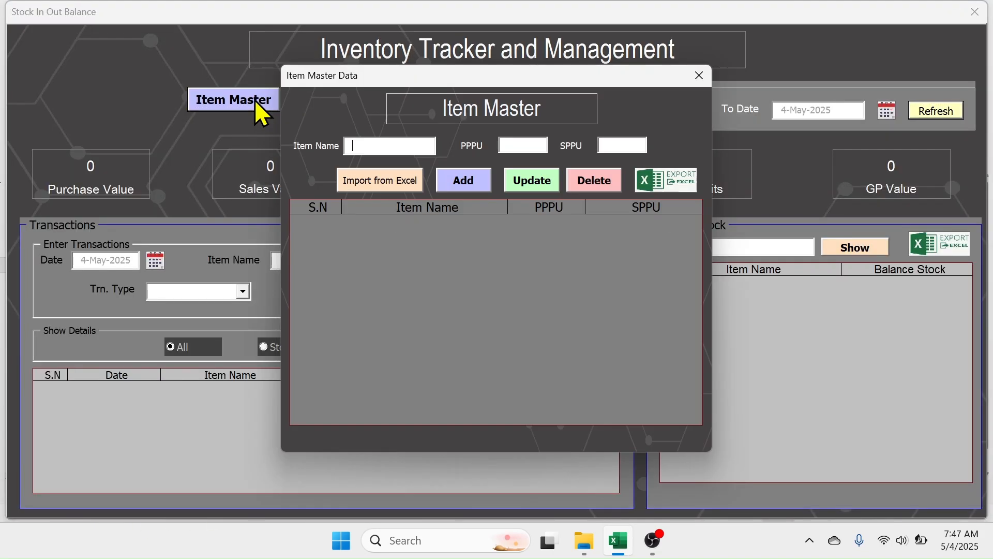
click(382, 182)
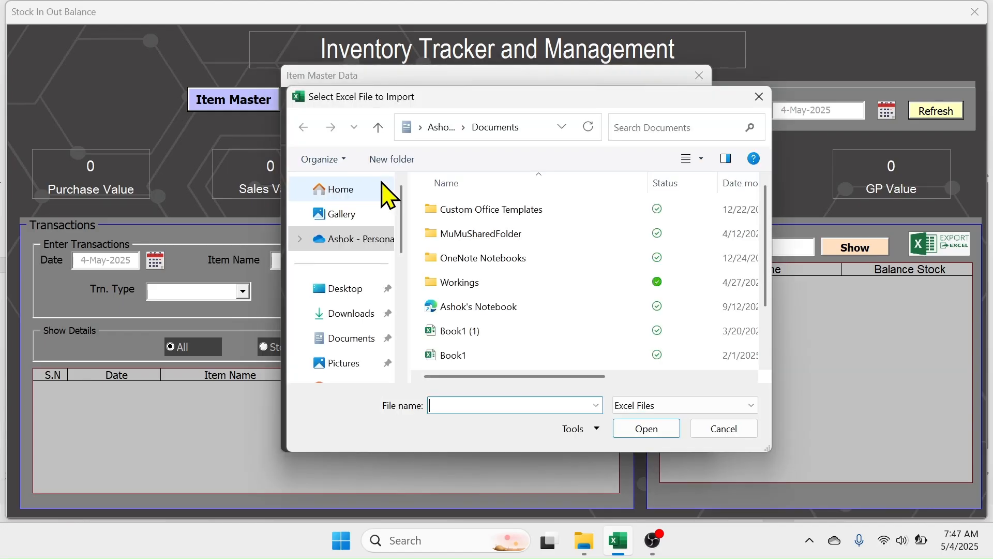
click(334, 289)
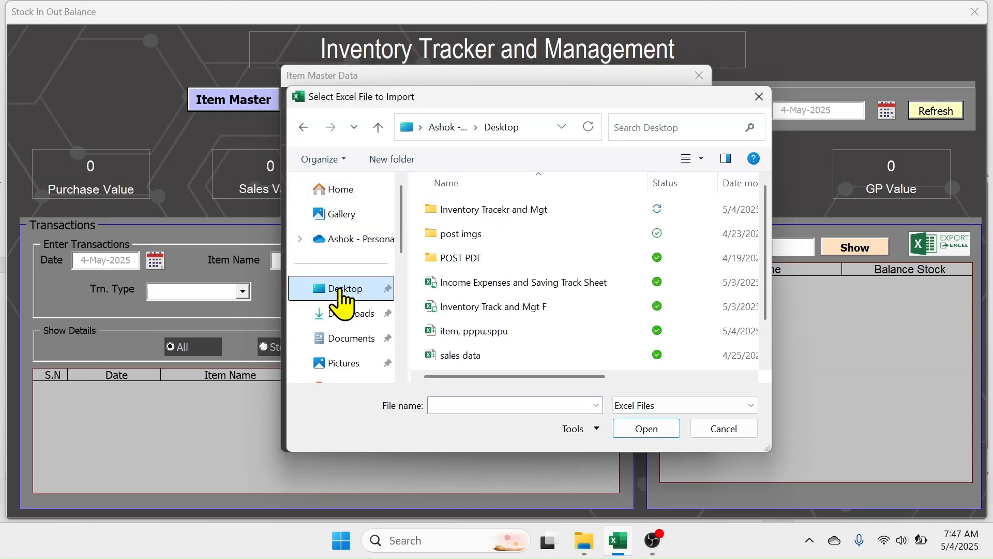
double_click(473, 332)
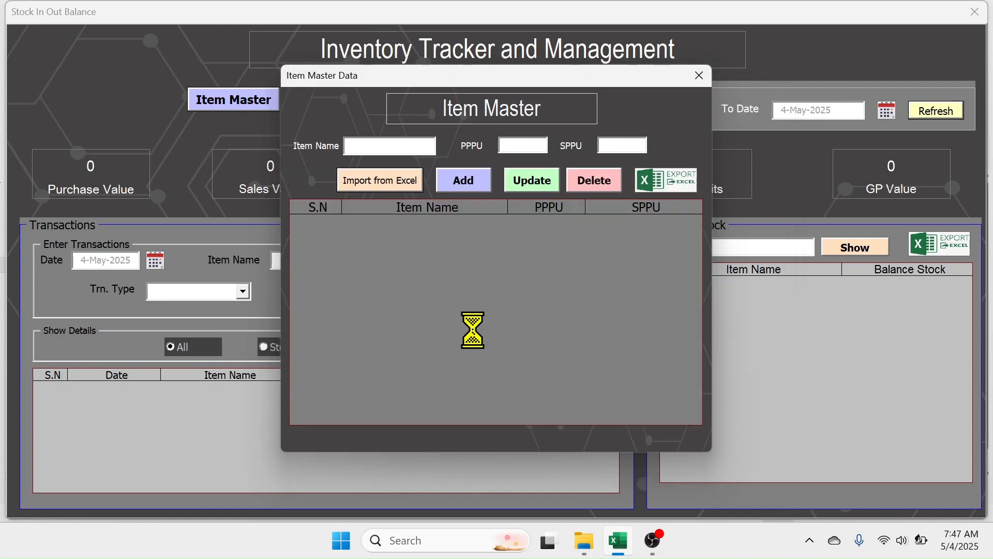
click(611, 331)
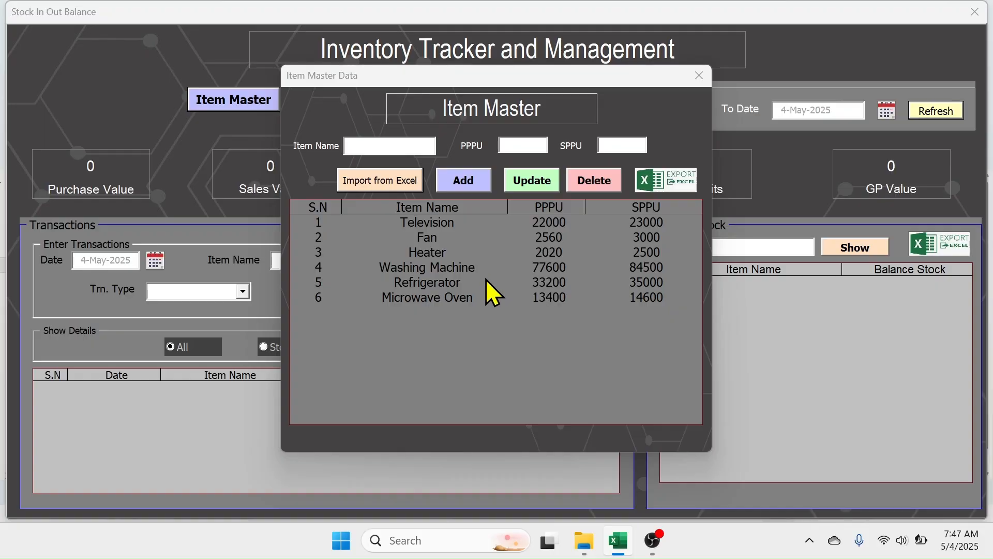
Step: Add the item Laptop with PPPU 55000 and SPPU 60000 to the Item Master and close that window
click(377, 145)
text(Laptop)
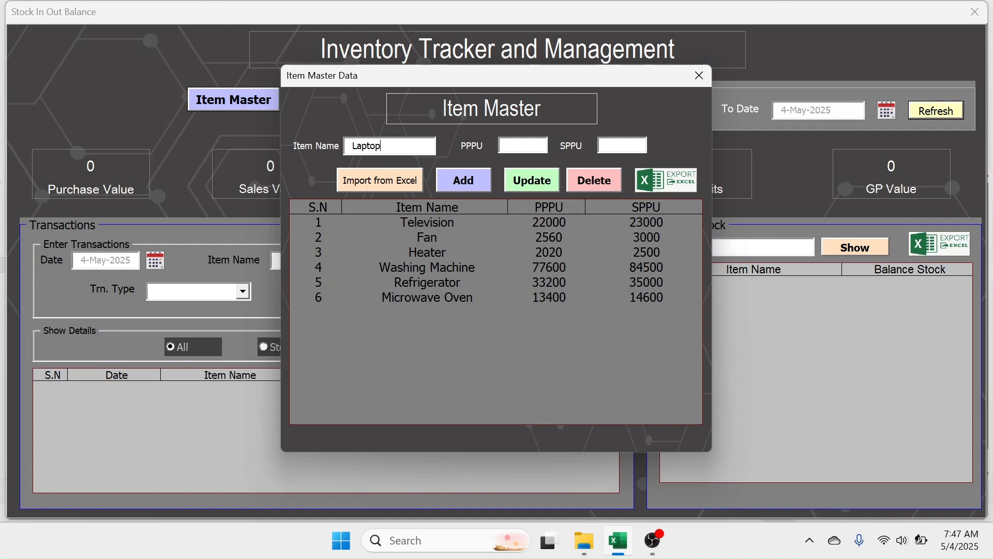
text(55000)
key(Tab)
text(60000)
click(463, 181)
click(605, 325)
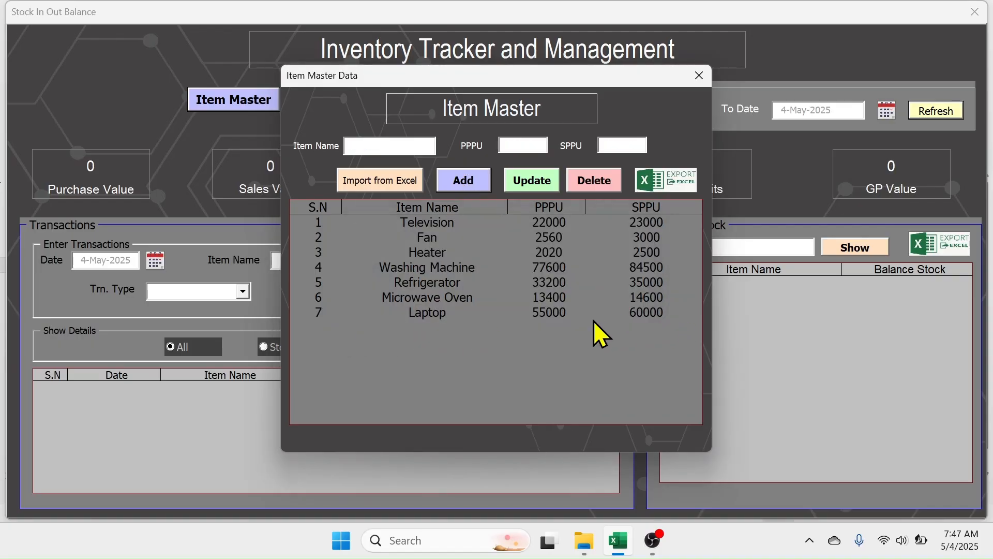
click(699, 75)
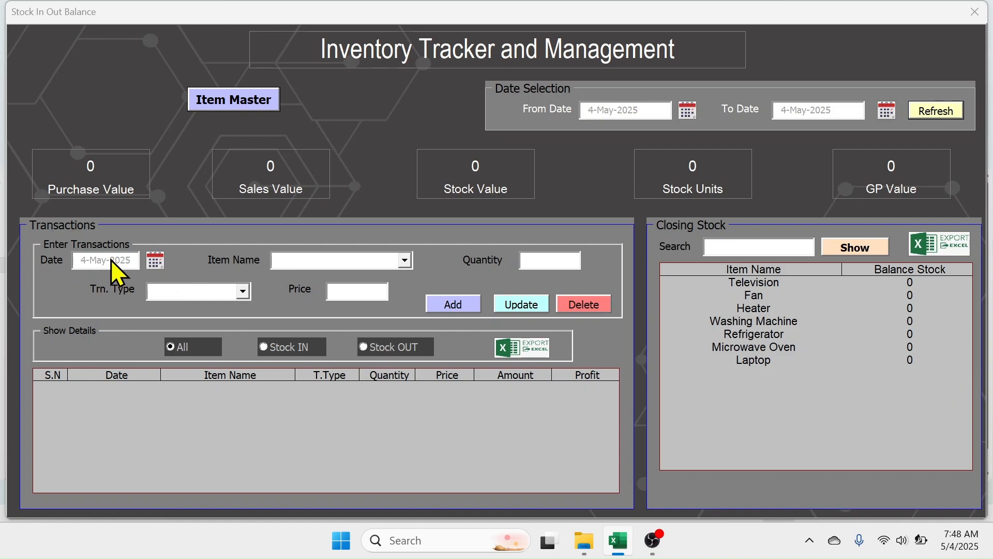
click(156, 262)
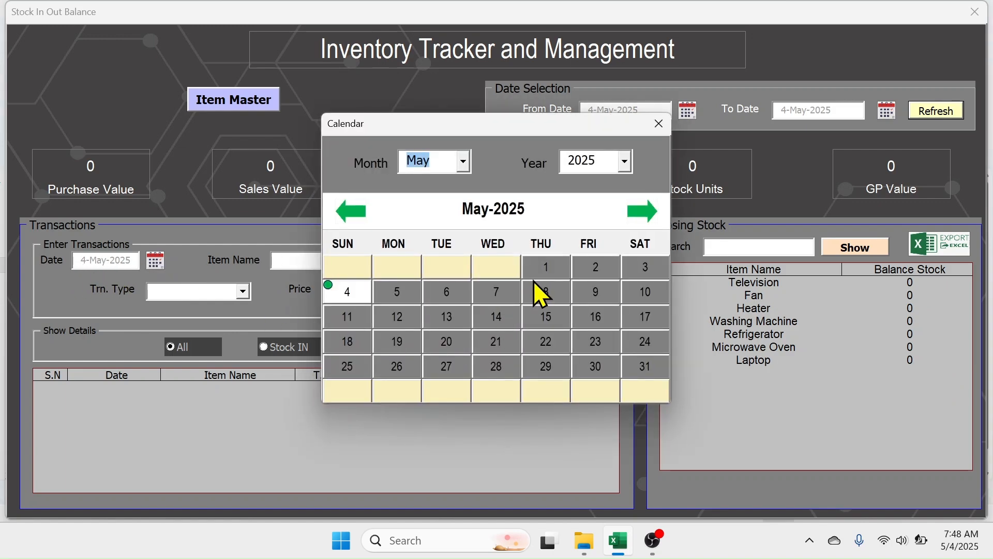
click(362, 212)
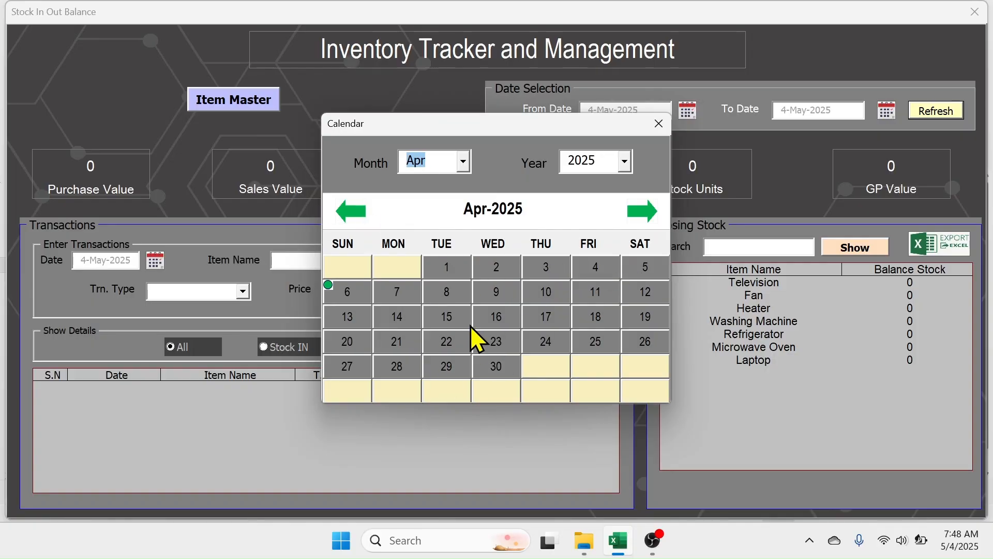
click(661, 124)
Step: Record a Stock In transaction for Television with a quantity of 36
click(412, 258)
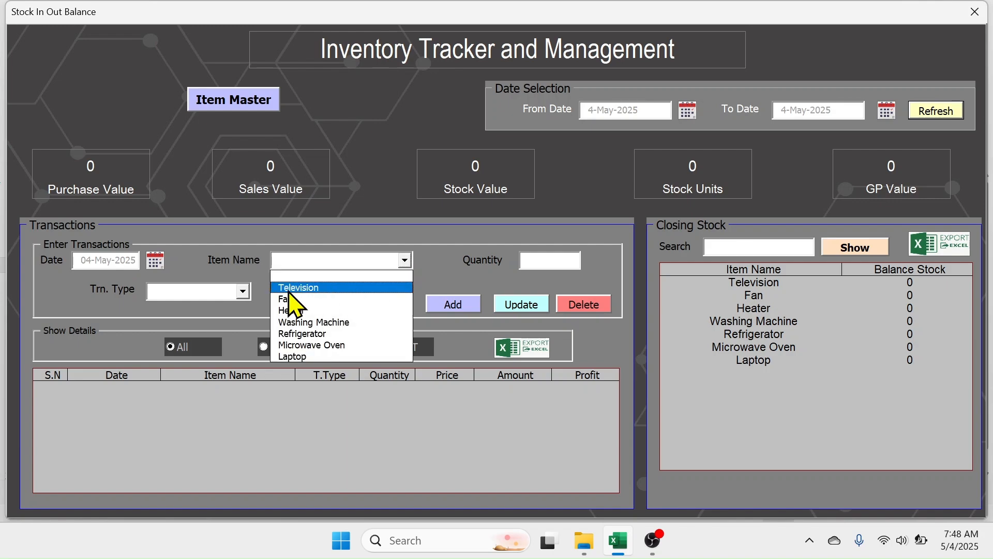
click(296, 287)
text(36)
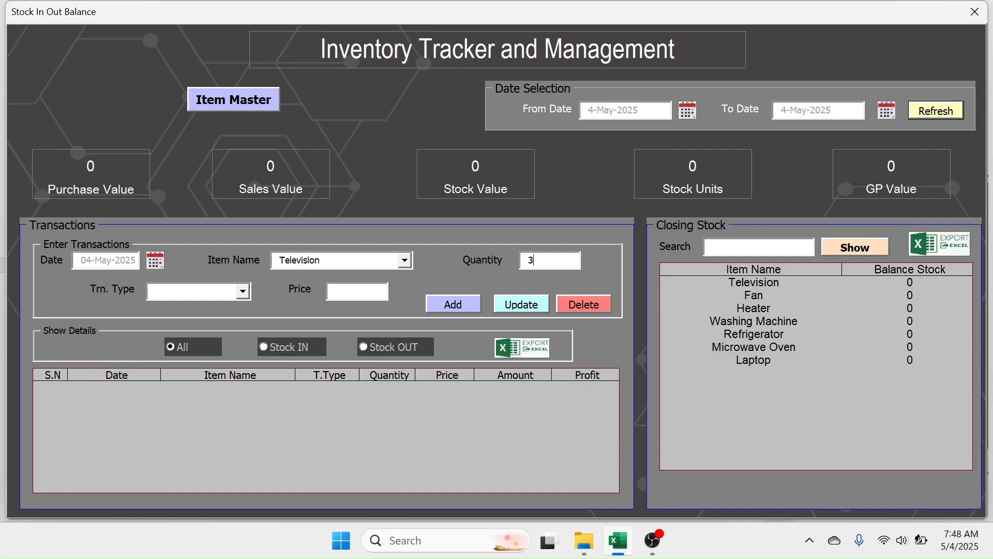
click(243, 292)
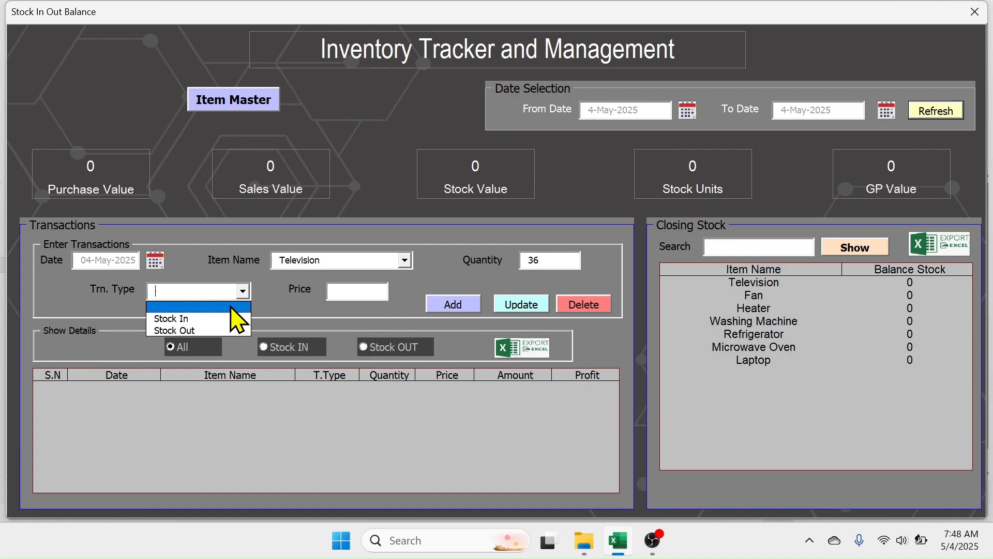
click(173, 322)
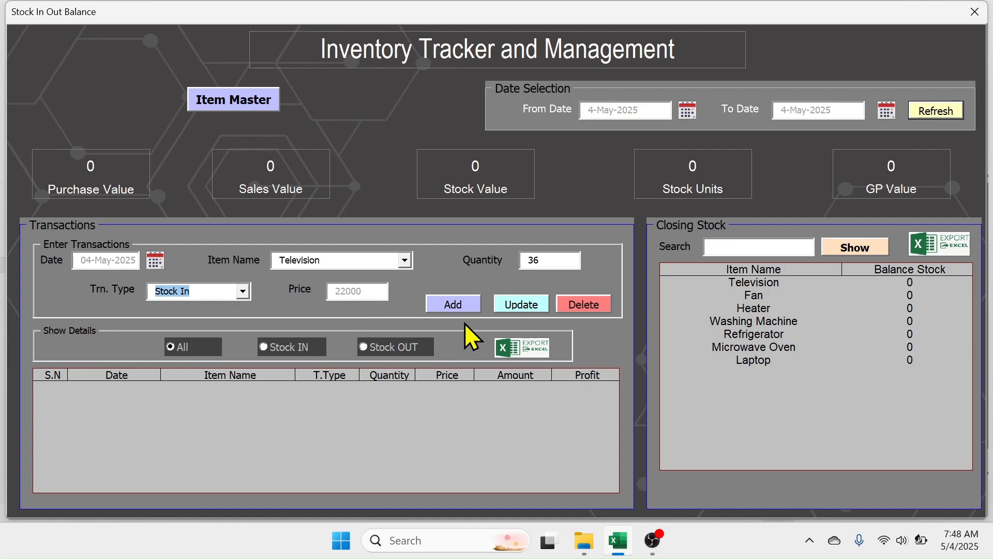
click(455, 304)
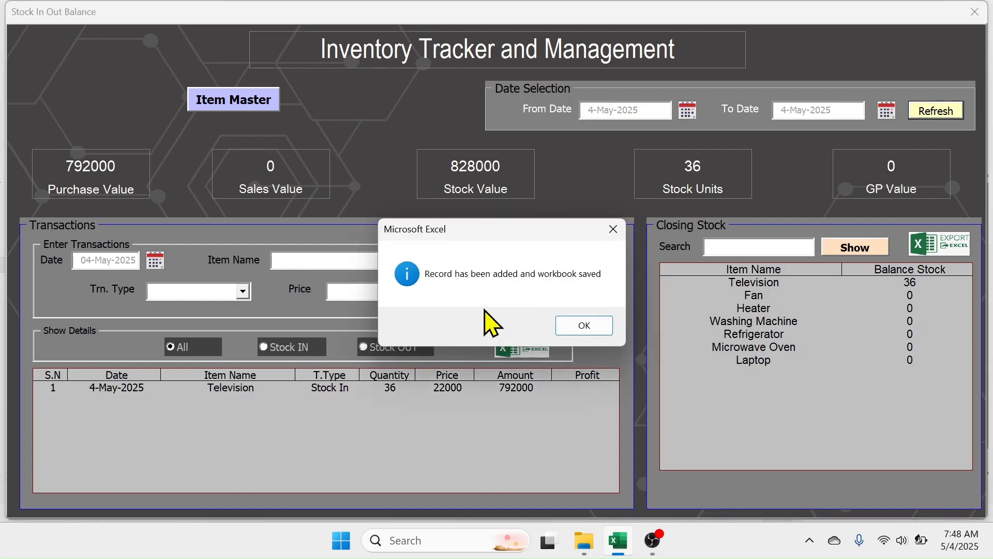
click(583, 326)
Step: Record a Stock In transaction for Heater with a quantity of 12
click(404, 260)
click(313, 306)
click(552, 259)
text(12)
click(243, 291)
click(187, 317)
click(453, 304)
click(581, 324)
Step: Record a Stock In transaction for Microwave Oven with a quantity of 18
click(404, 260)
click(313, 343)
click(552, 259)
text(10)
click(243, 291)
click(188, 317)
click(453, 304)
click(578, 325)
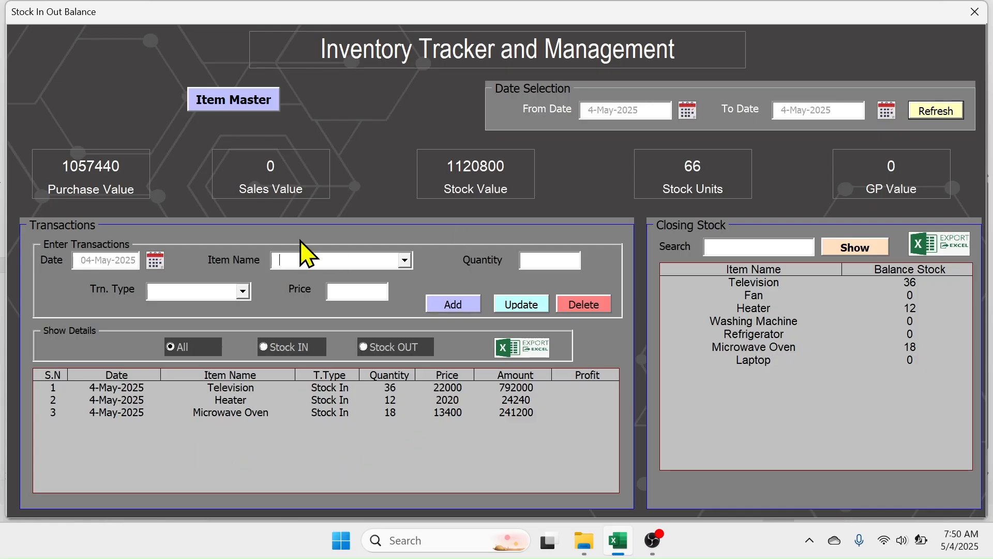
Step: Record a Stock Out transaction for Television with a quantity of 3
click(405, 260)
click(341, 274)
click(543, 260)
text(3)
click(242, 291)
click(177, 330)
click(453, 304)
click(572, 333)
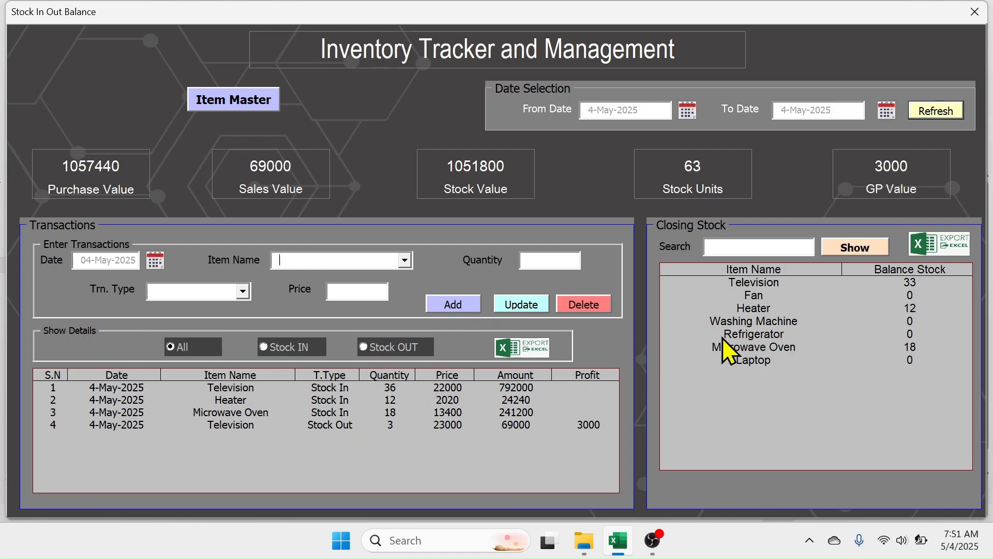
Step: Record a Stock Out transaction for Washing Machine with a quantity of 2
click(404, 261)
click(310, 323)
click(550, 261)
text(2)
click(242, 291)
click(196, 330)
click(453, 304)
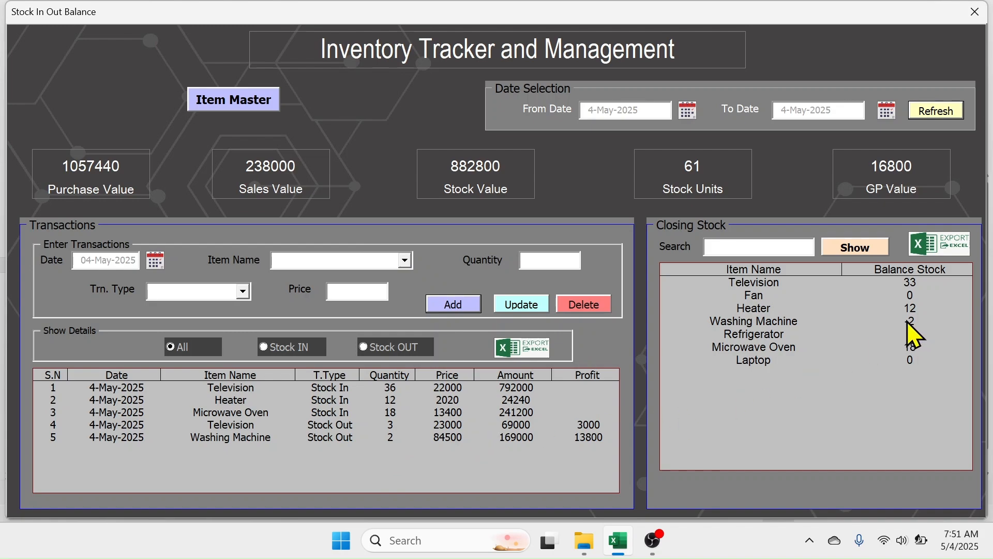
Step: Delete the Washing Machine Stock Out transaction
click(582, 305)
click(528, 324)
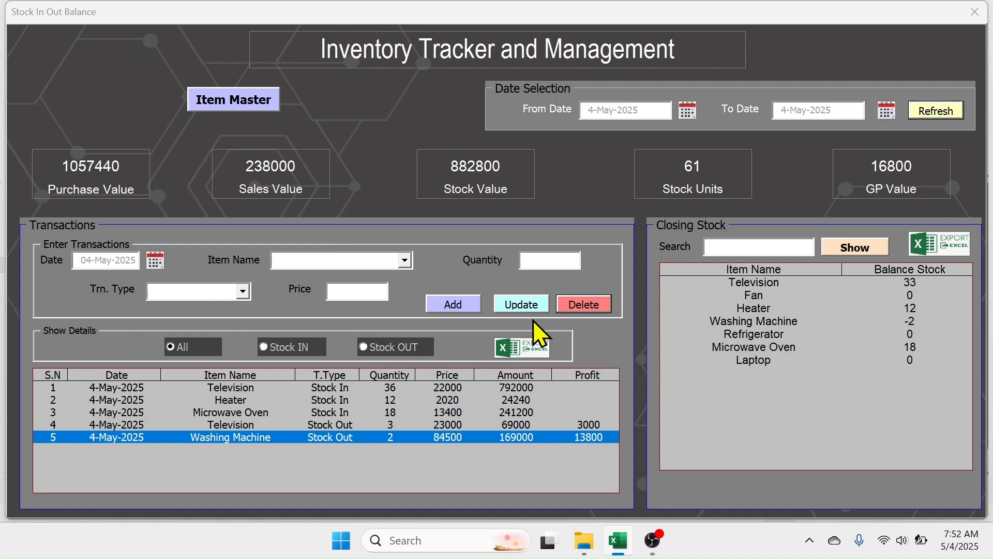
click(581, 323)
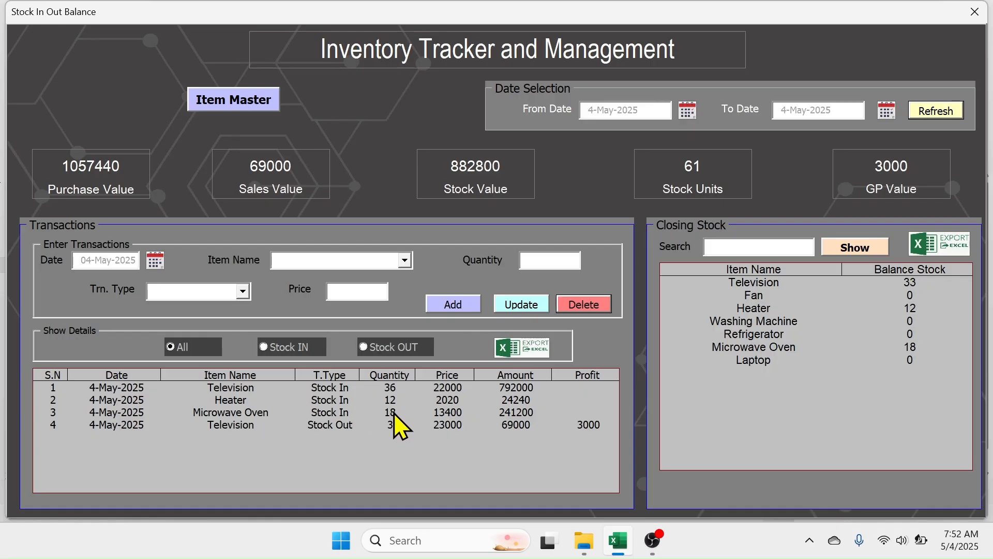
Step: Update the Microwave Oven Stock In transaction to a quantity of 24
double_click(336, 412)
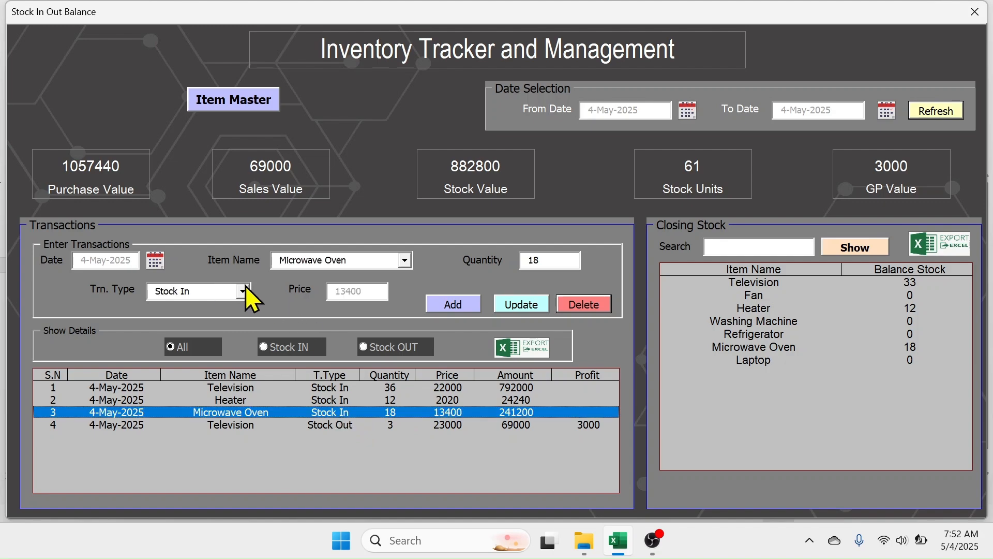
click(549, 261)
key(BackSpace)
key(BackSpace)
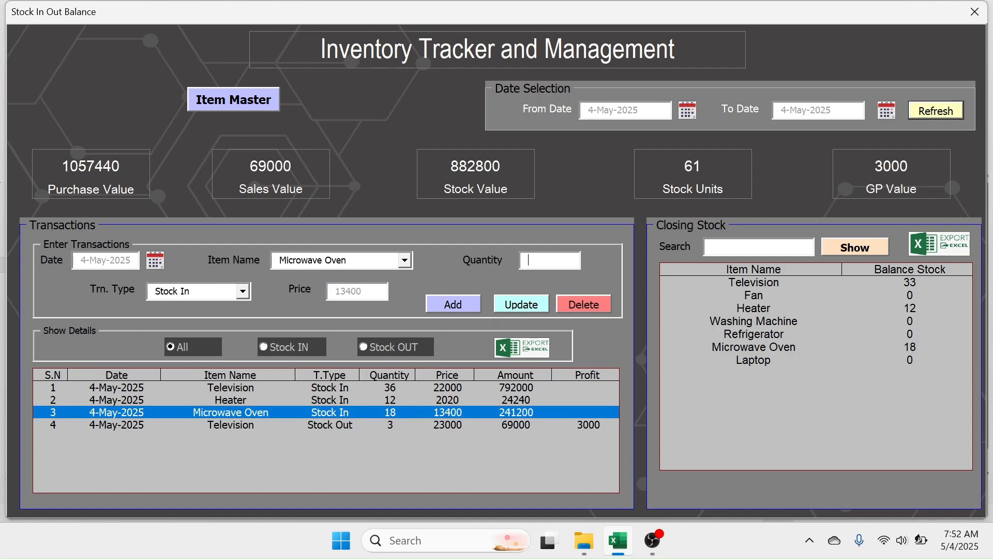
click(521, 305)
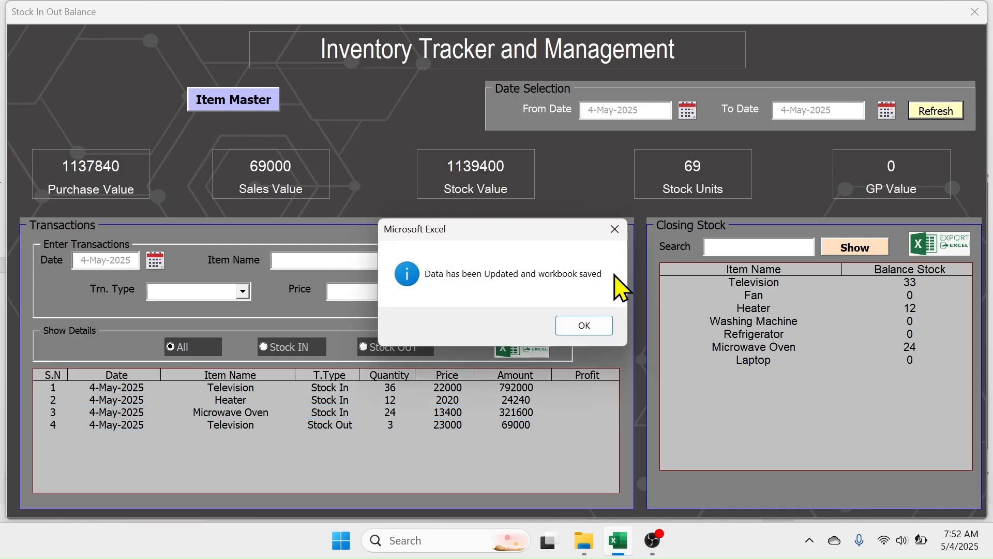
click(584, 325)
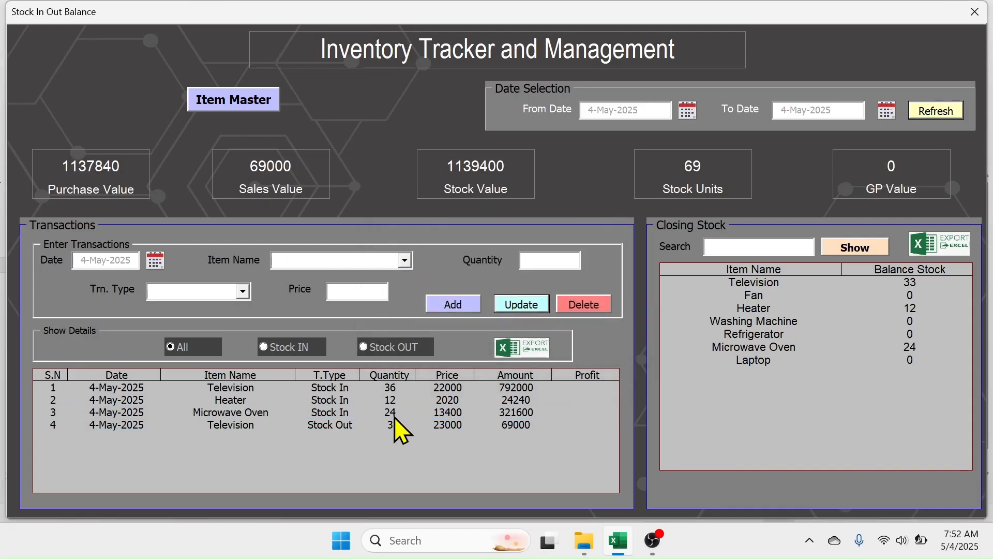
Step: Record a Stock In transaction for Laptop dated 1-May-2025 with a quantity of 12
click(156, 260)
click(548, 274)
click(404, 260)
click(317, 353)
click(543, 260)
text(12)
click(243, 292)
click(169, 317)
click(455, 304)
click(581, 326)
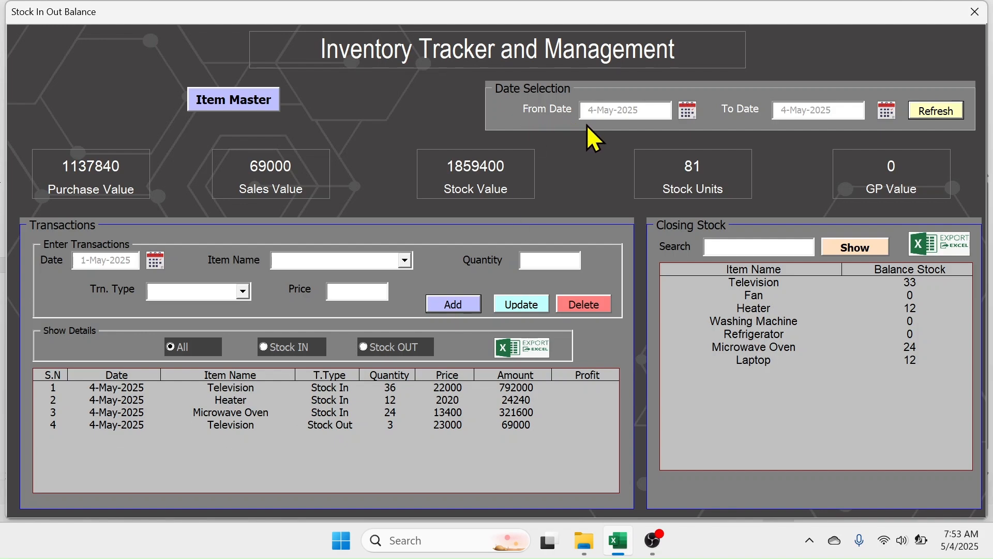
Step: Set the From Date to 1-May-2025, refresh the transactions and list only the Stock IN entries
click(688, 110)
click(546, 271)
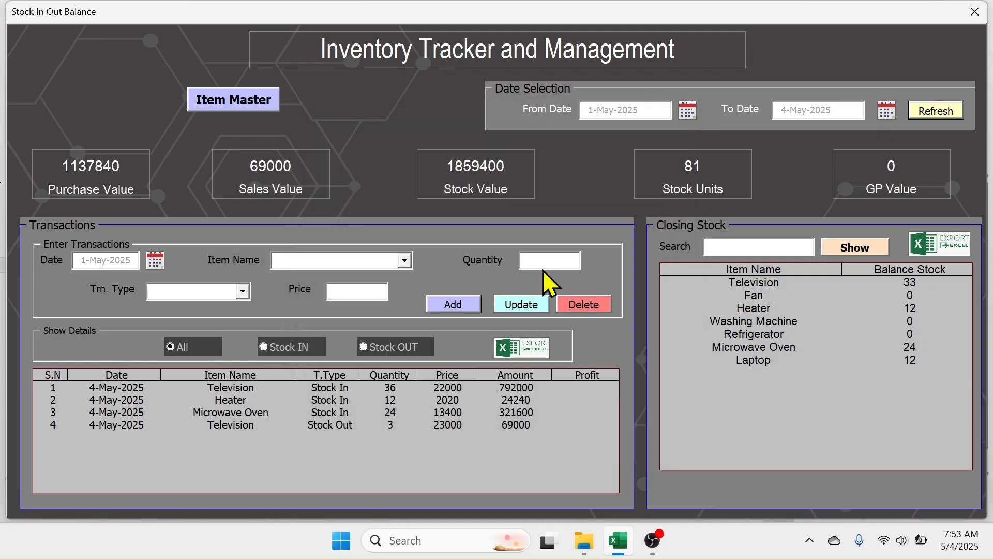
click(935, 110)
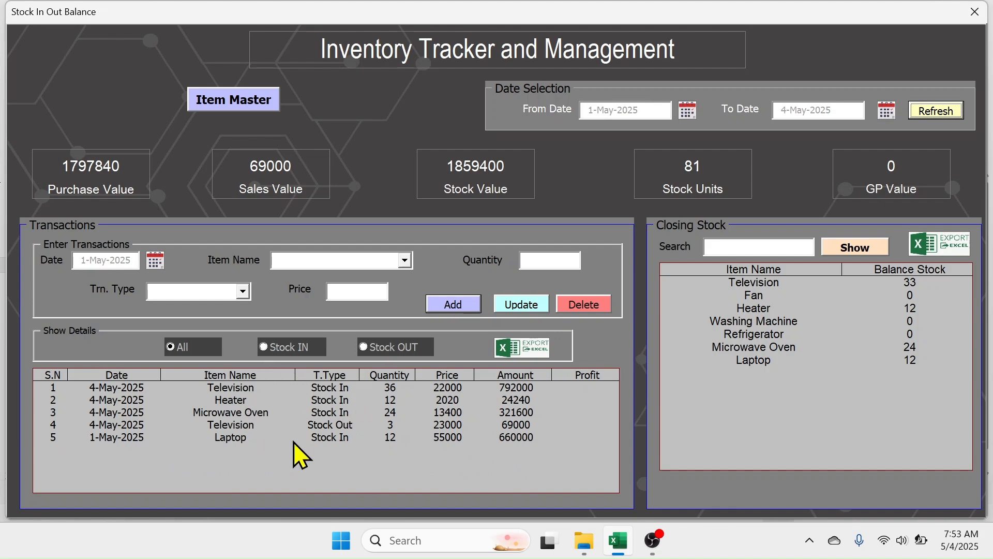
click(263, 347)
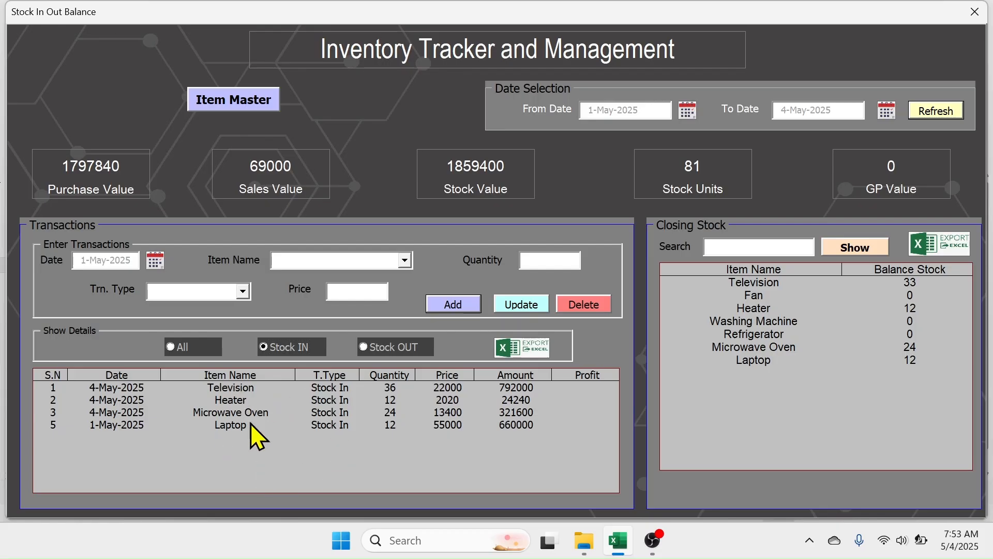
Step: List only the Stock OUT transactions and export them to Excel, widening the Date column to check it before closing the workbook unsaved
click(364, 347)
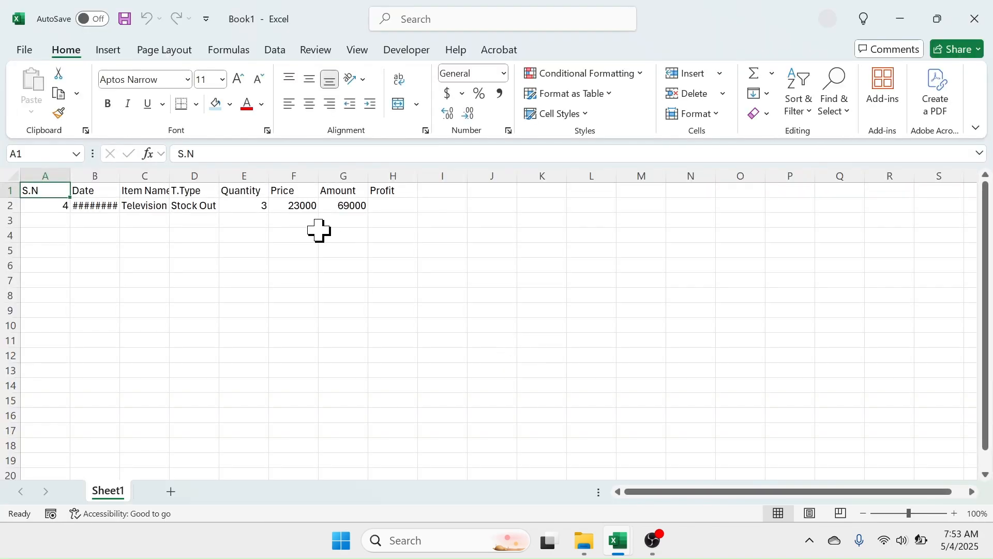
double_click(115, 176)
click(975, 19)
click(564, 351)
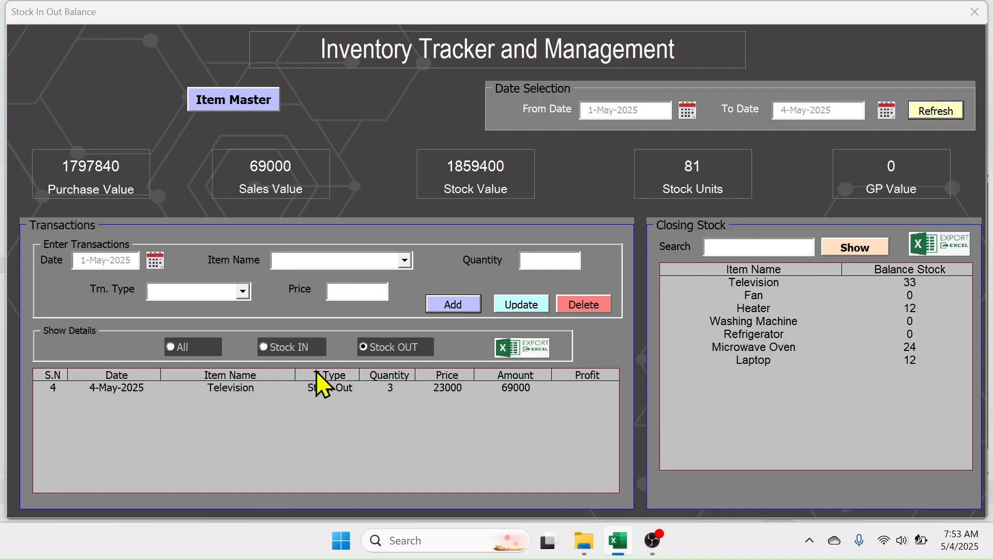
Step: List only the Stock IN transactions and export them to Excel, closing the workbook unsaved and returning to the list of all transactions
click(287, 348)
click(522, 347)
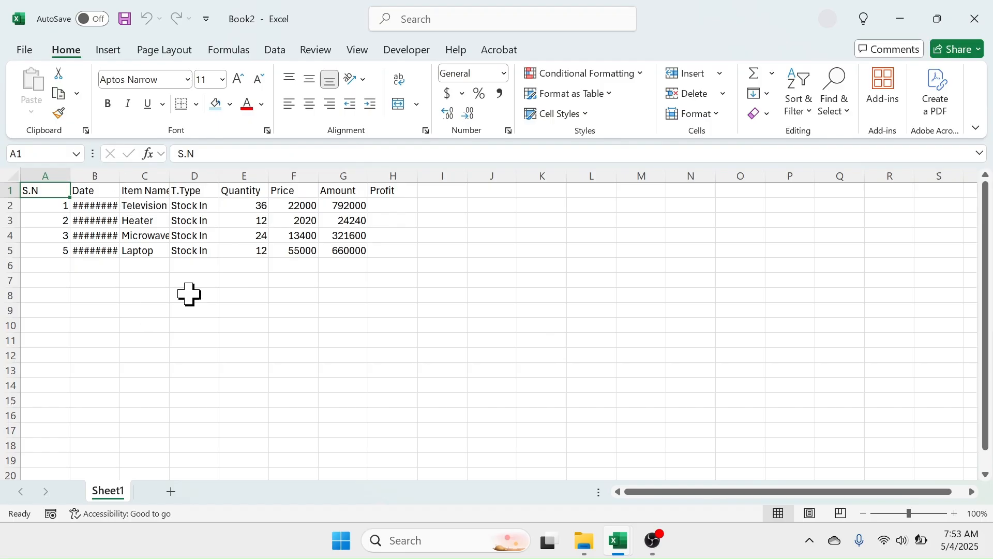
click(978, 13)
click(551, 350)
click(171, 346)
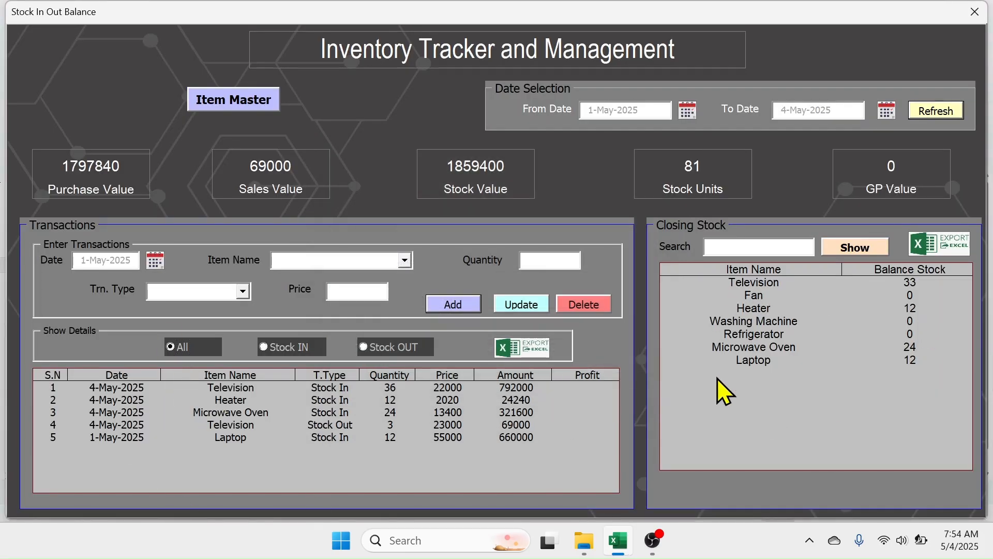
Step: Export the closing stock to Excel and search the closing stock list for "tele"
click(946, 246)
click(855, 247)
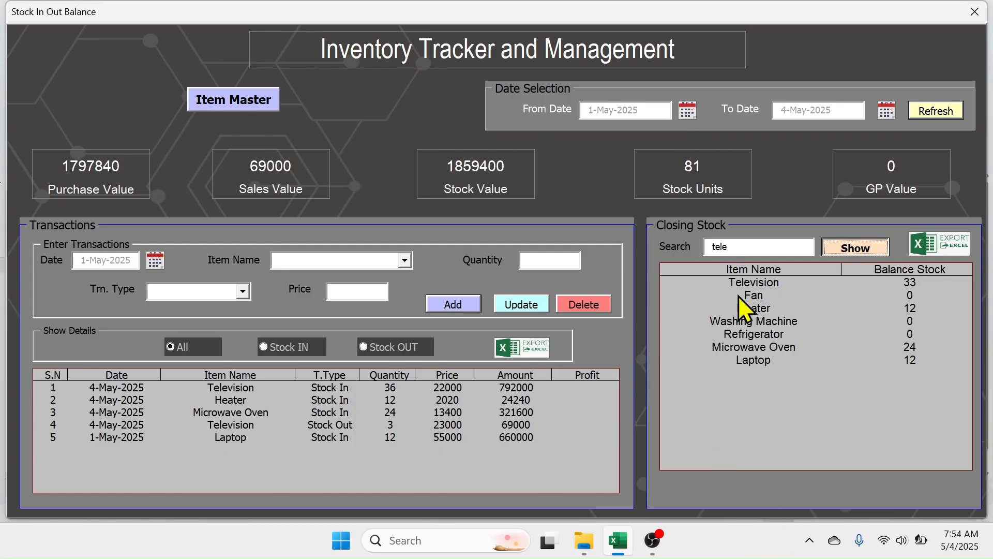
Step: Clear the closing stock search term and show all items again
click(740, 247)
key(BackSpace)
key(BackSpace)
key(BackSpace)
key(BackSpace)
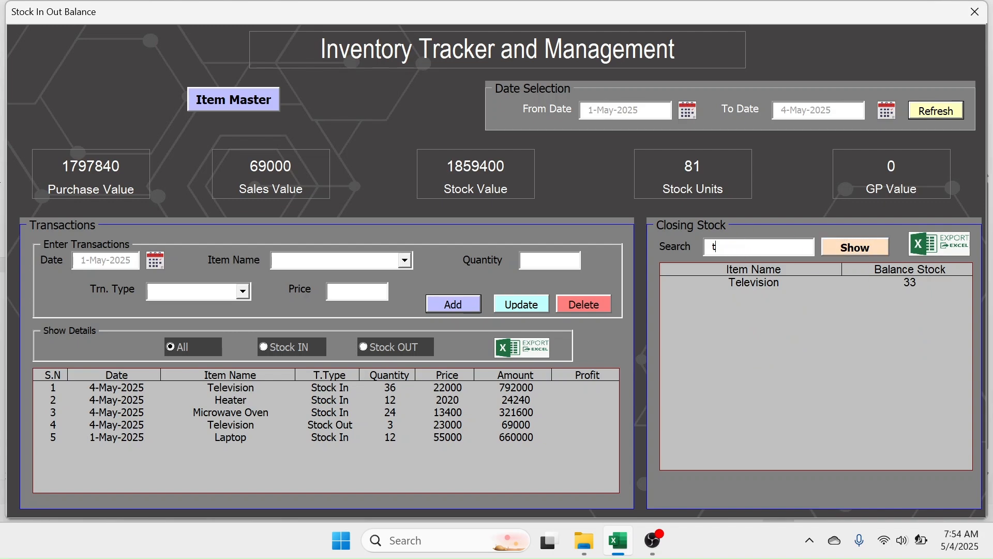
click(868, 241)
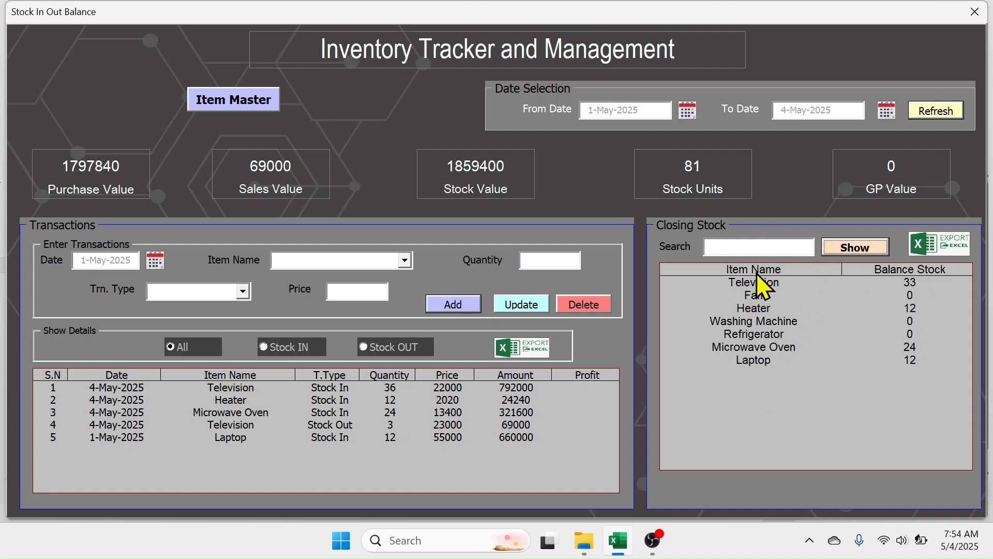
click(234, 106)
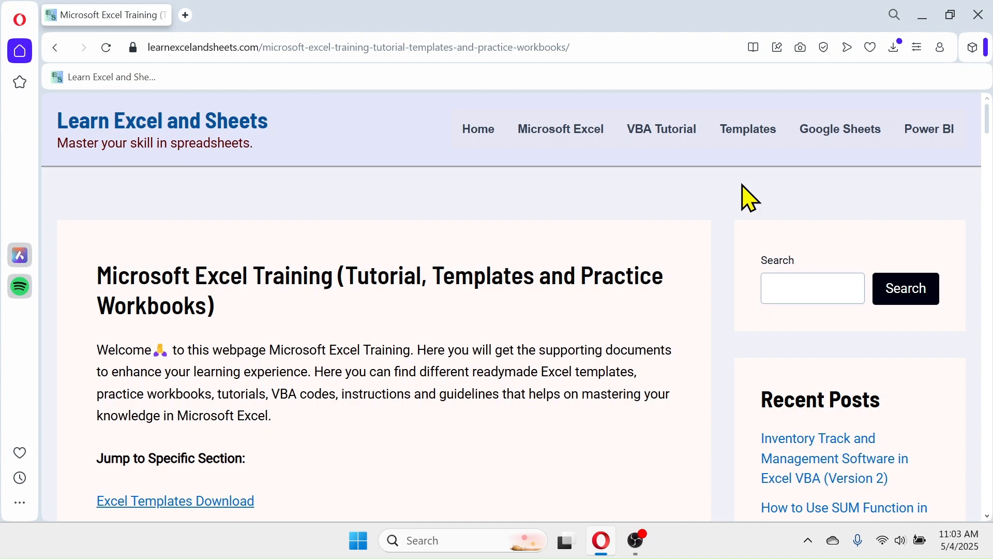
Step: In the Opera browser, jump to the Excel Templates Download section and find the Inventory Track and Management Dynamic Software entry
scroll(750, 198, down, 4)
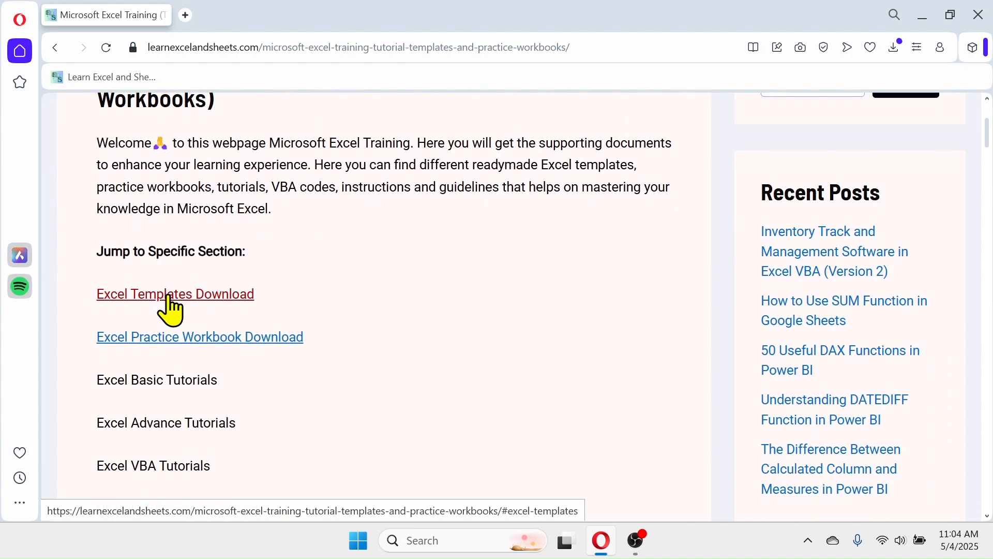
click(168, 297)
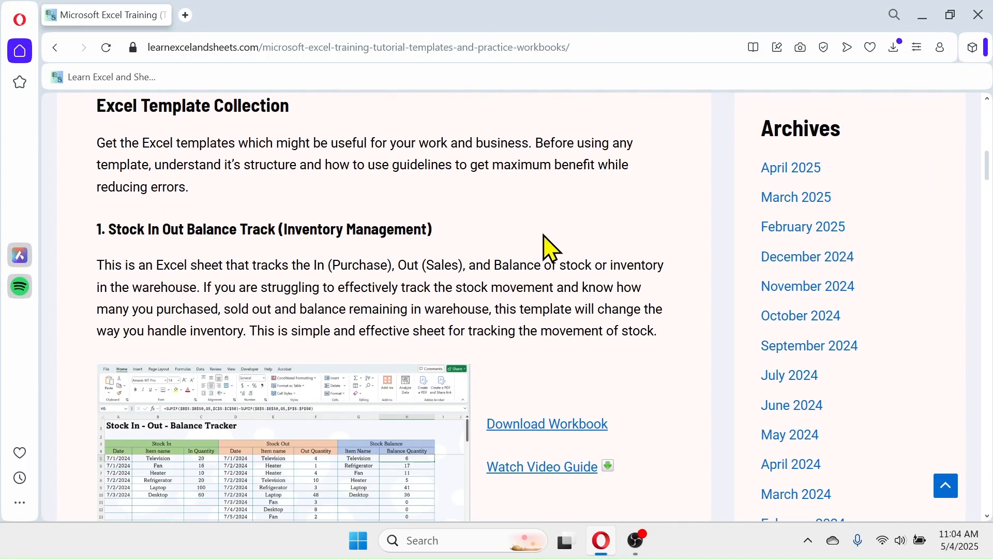
scroll(546, 238, down, 6)
scroll(551, 234, down, 20)
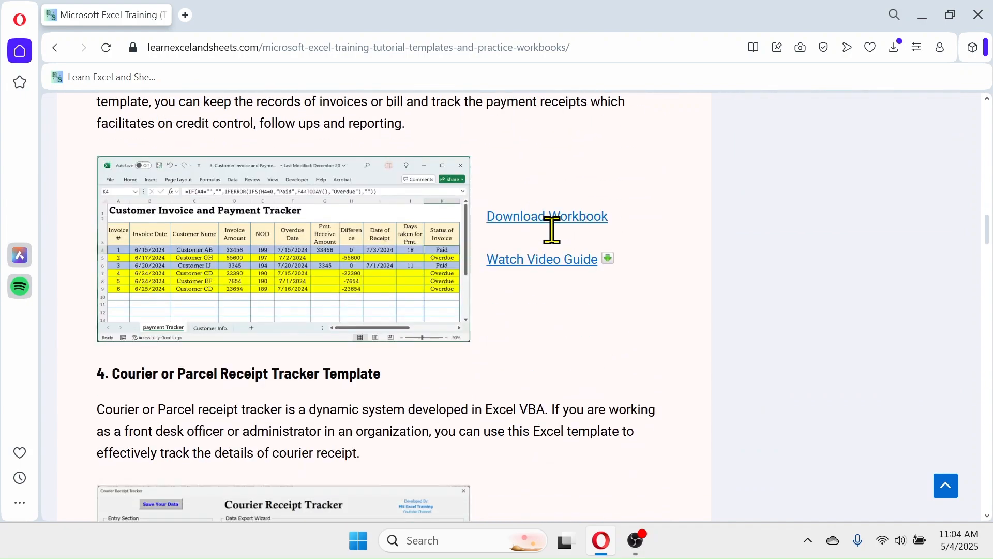
scroll(560, 245, down, 11)
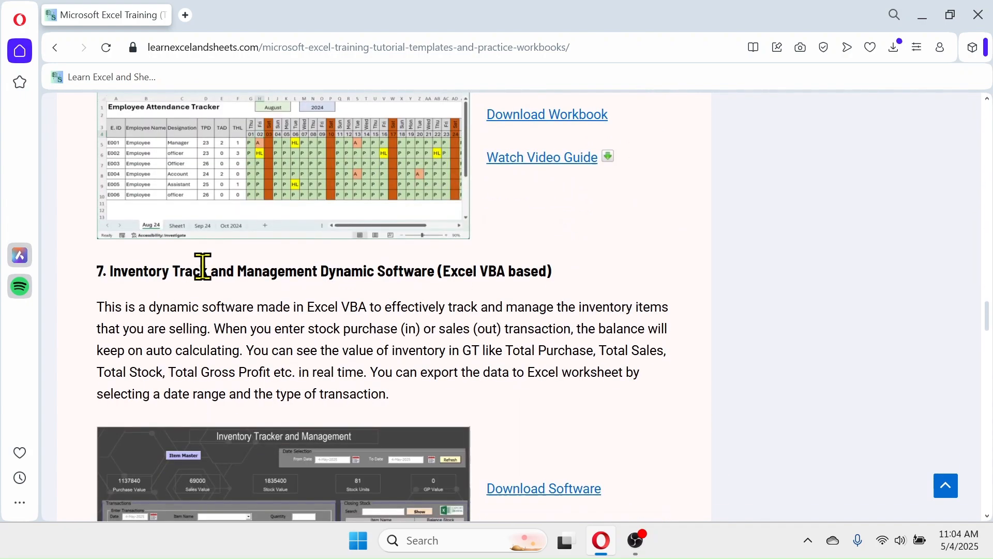
scroll(595, 279, down, 4)
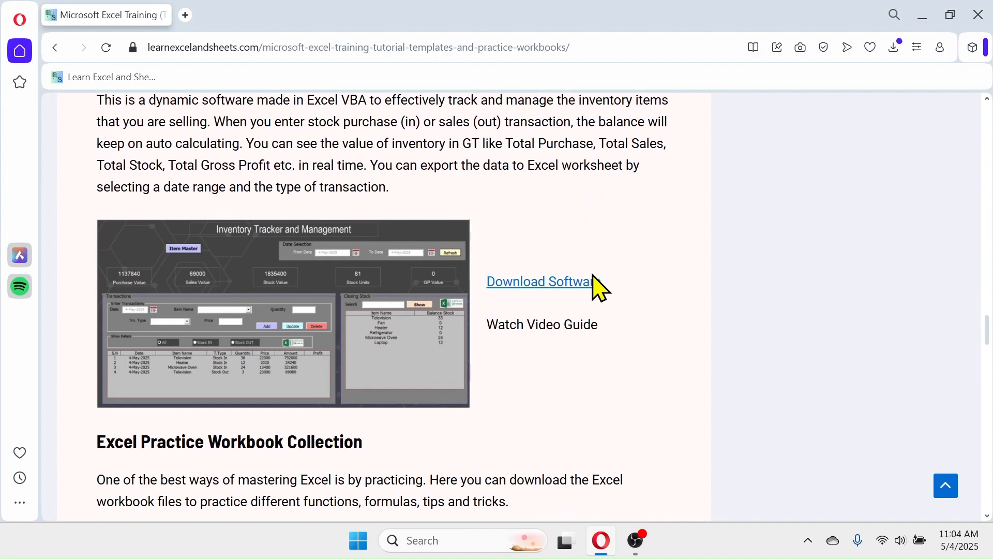
Step: Download the inventory software as Inventory-Track-and-Mgt into the Downloads folder and show the file in File Explorer
click(542, 284)
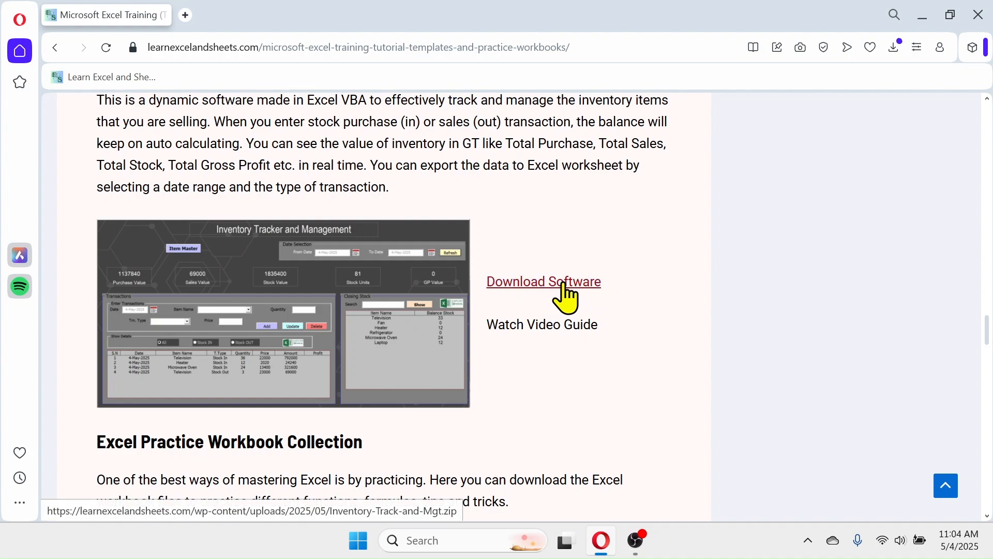
click(563, 285)
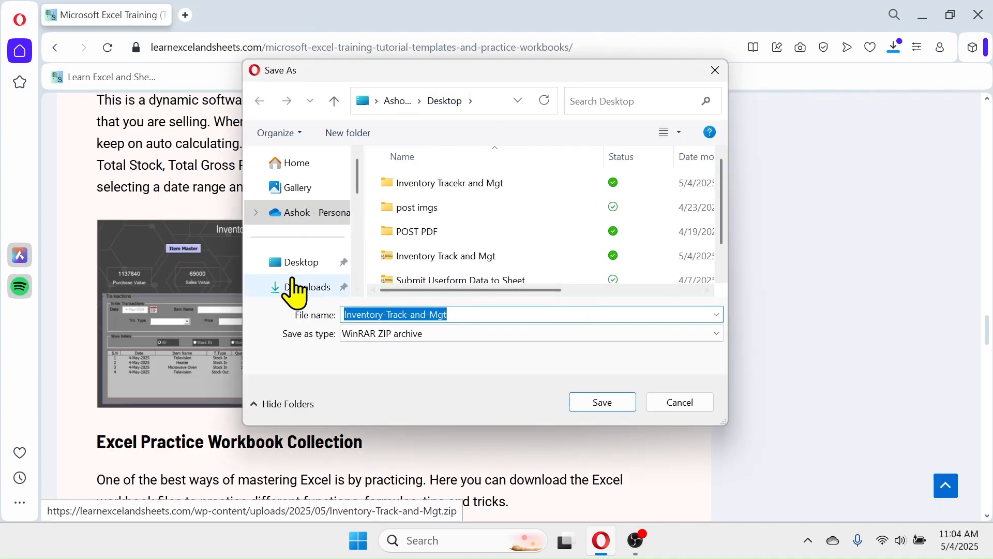
click(303, 287)
click(590, 404)
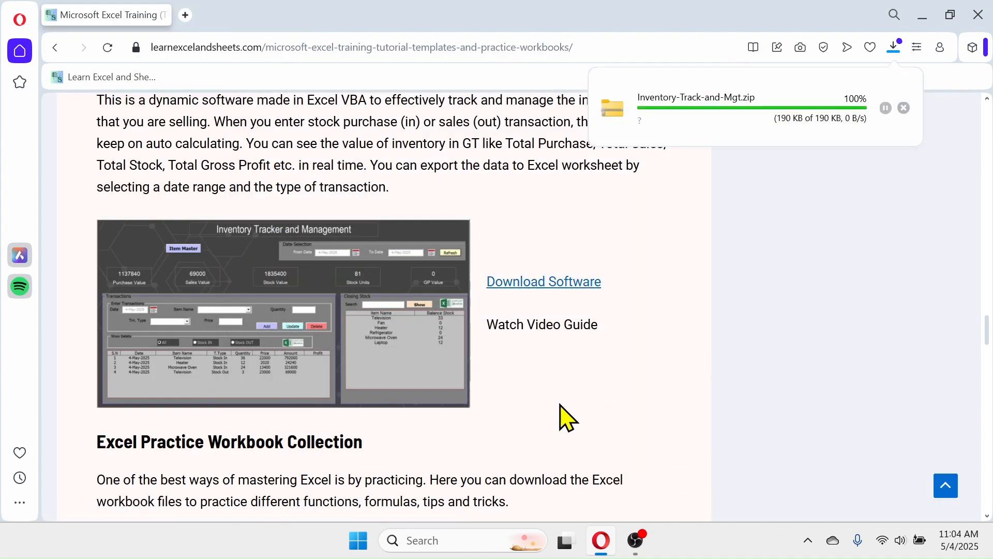
click(907, 108)
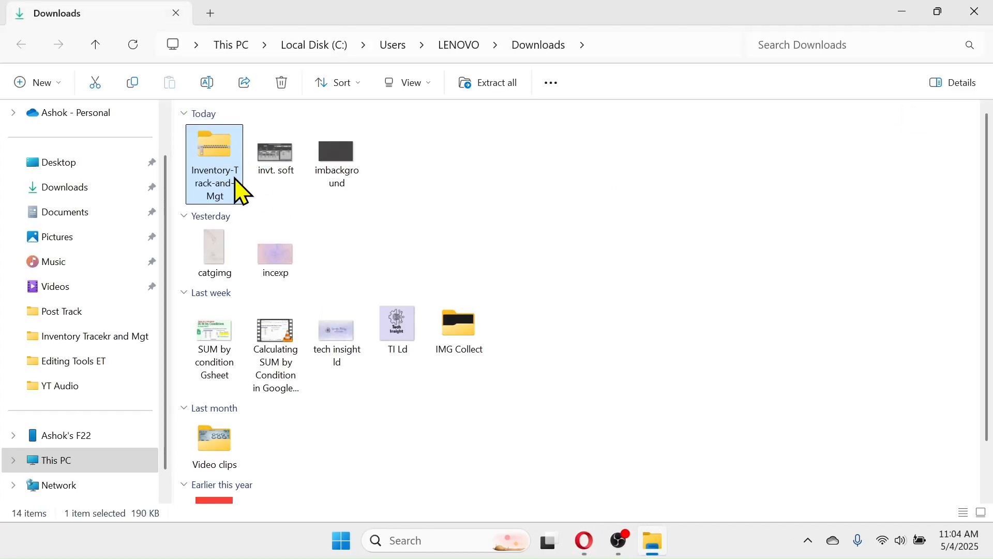
Step: Extract the Inventory-Track-and-Mgt archive within the Downloads folder and open the extracted folder
right_click(217, 147)
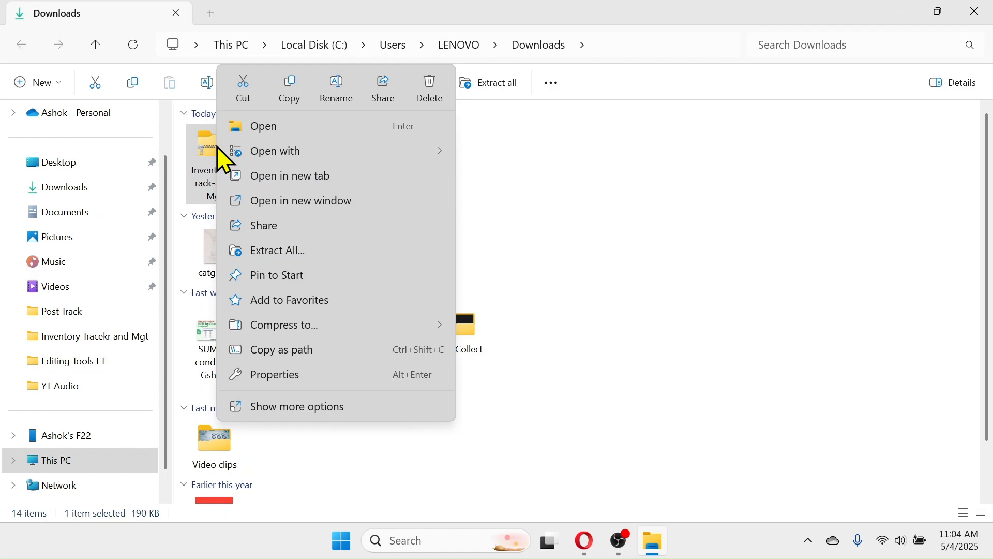
click(279, 251)
click(636, 431)
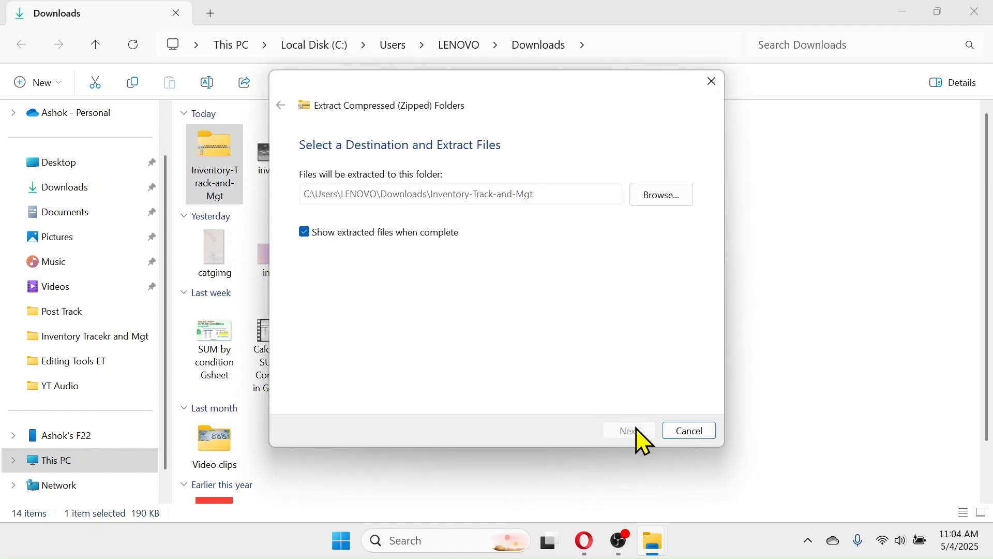
click(971, 10)
click(409, 150)
double_click(406, 155)
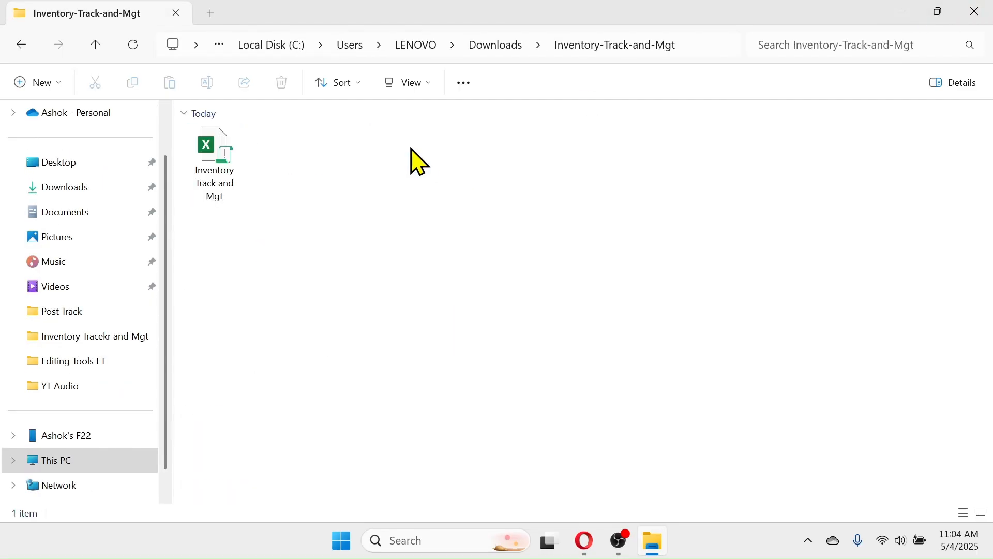
Step: Unblock the Inventory Track and Mgt workbook in its file properties and apply the change
right_click(220, 161)
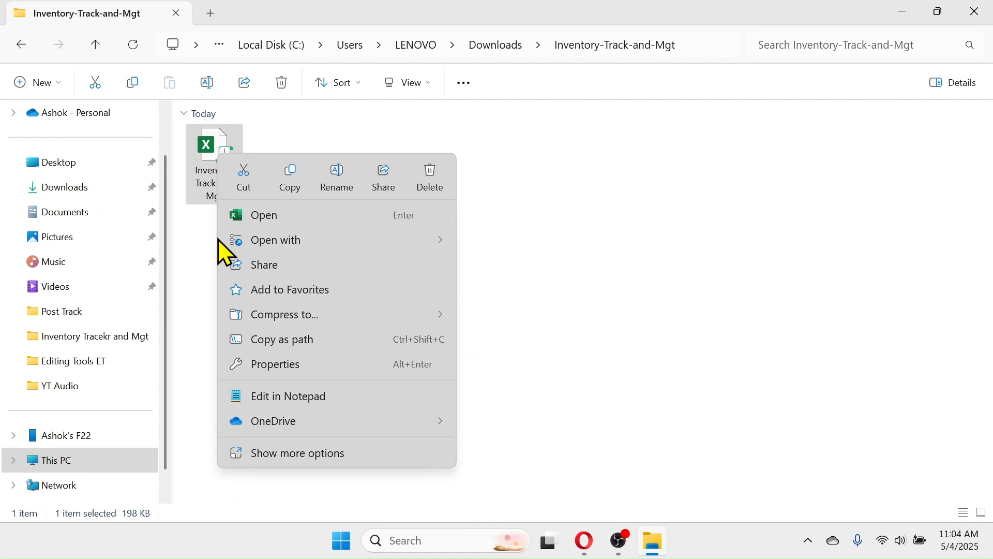
click(259, 369)
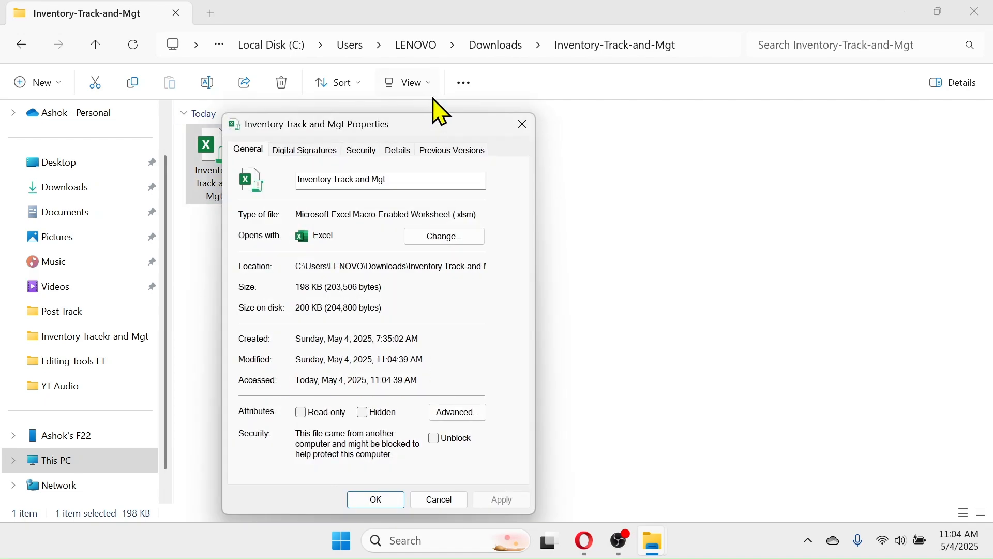
drag(416, 125, 486, 110)
click(503, 424)
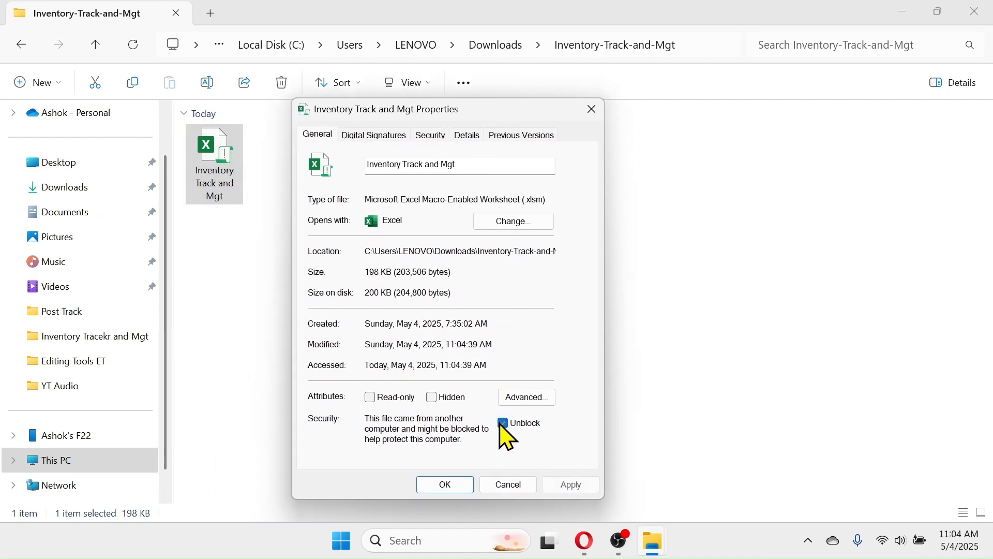
click(572, 487)
click(448, 491)
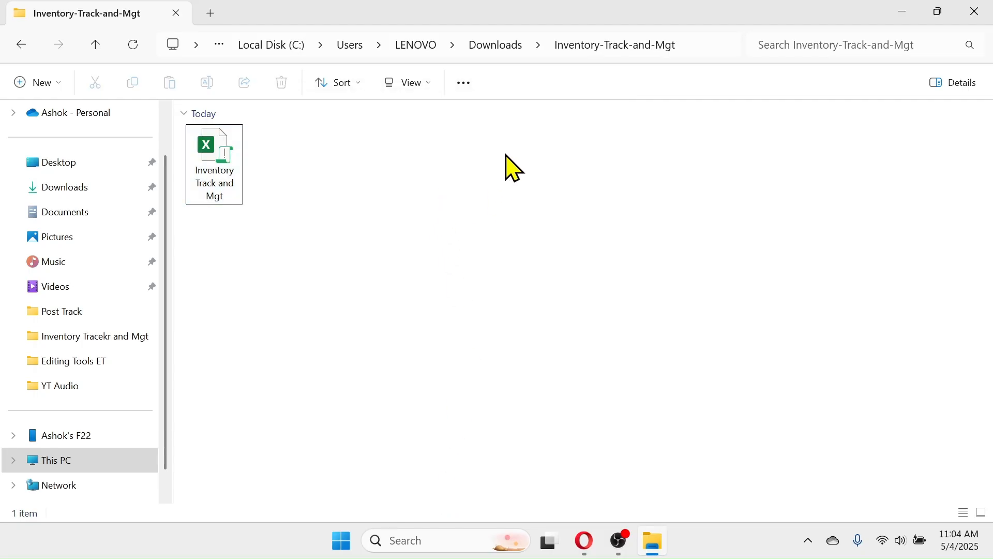
Step: Open the Inventory Track and Mgt workbook in Excel with its macros enabled and launch the Inventory Tracker and Management form
double_click(229, 164)
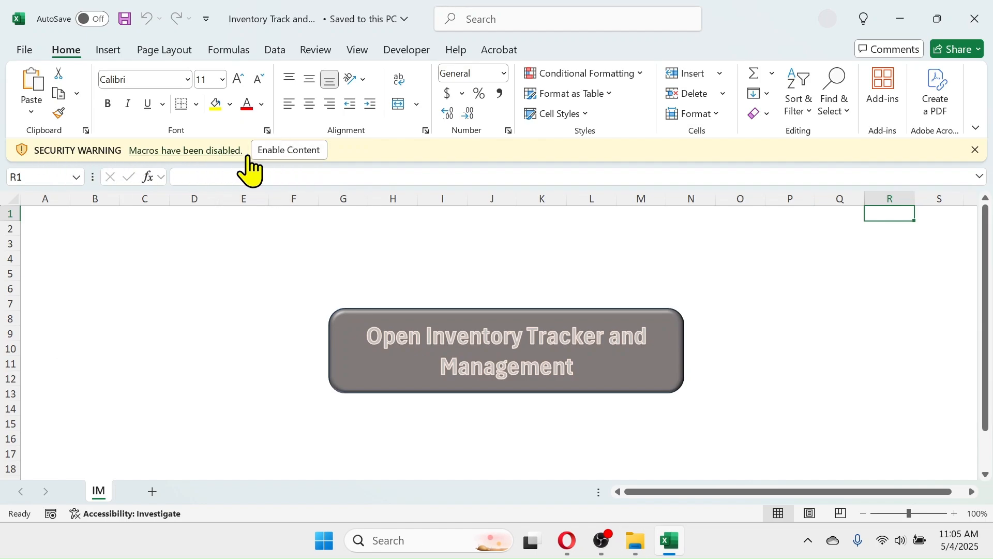
click(288, 154)
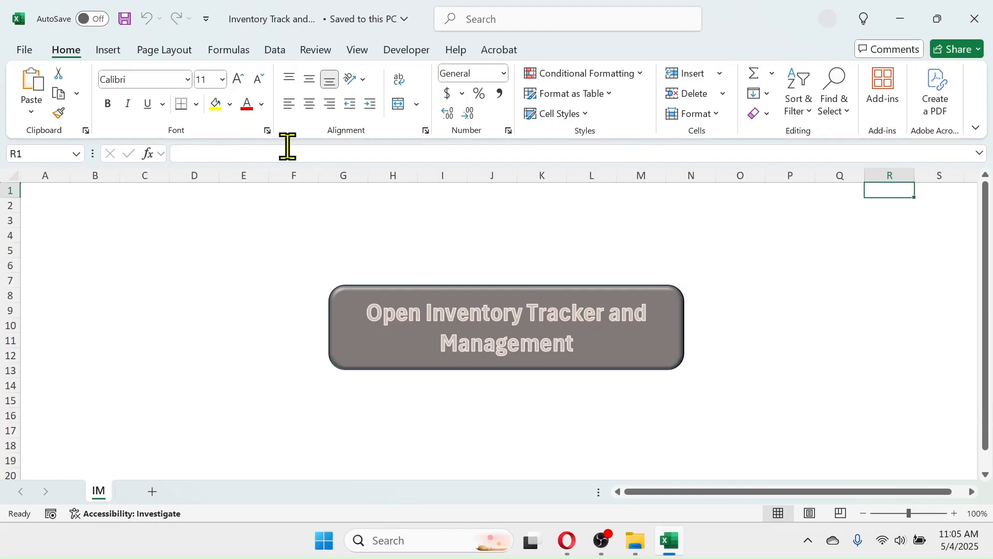
click(585, 238)
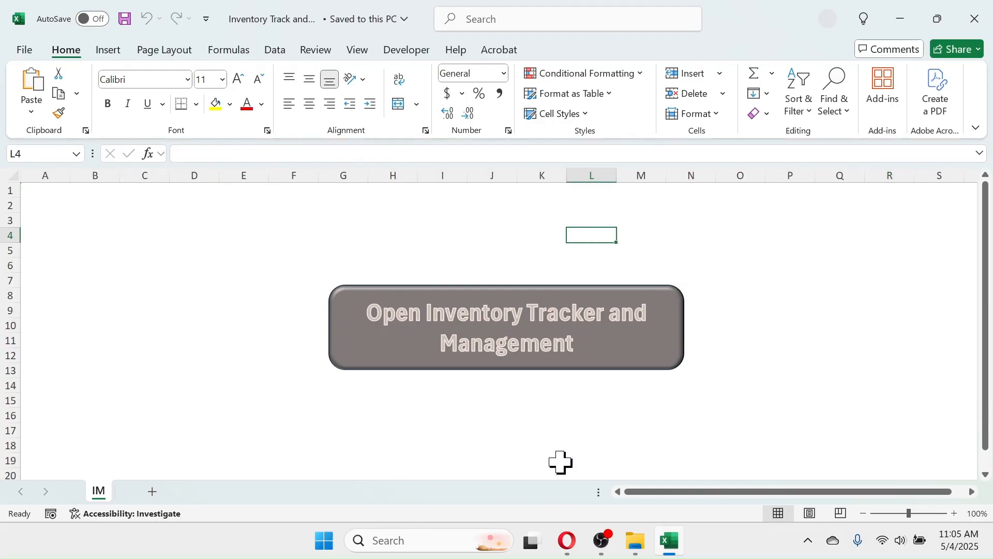
click(510, 342)
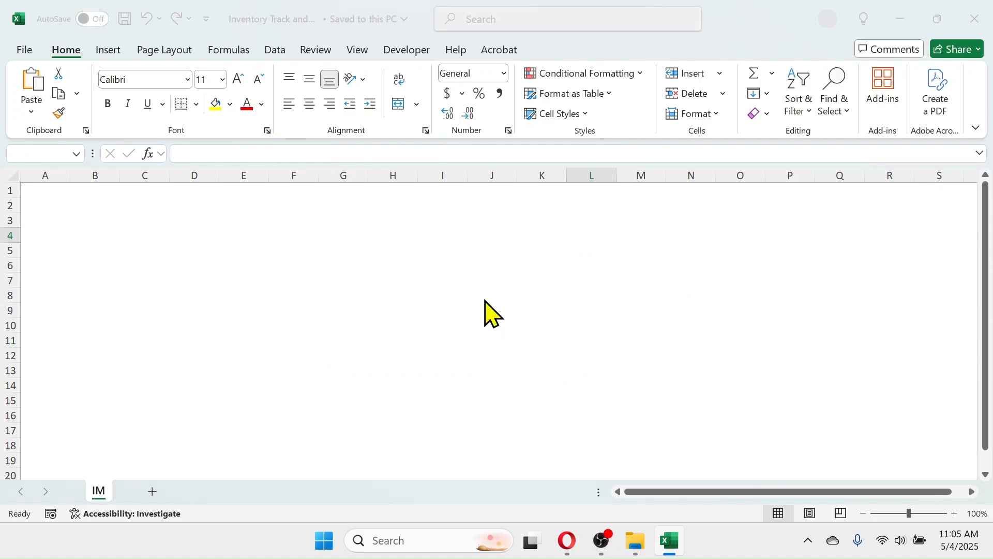